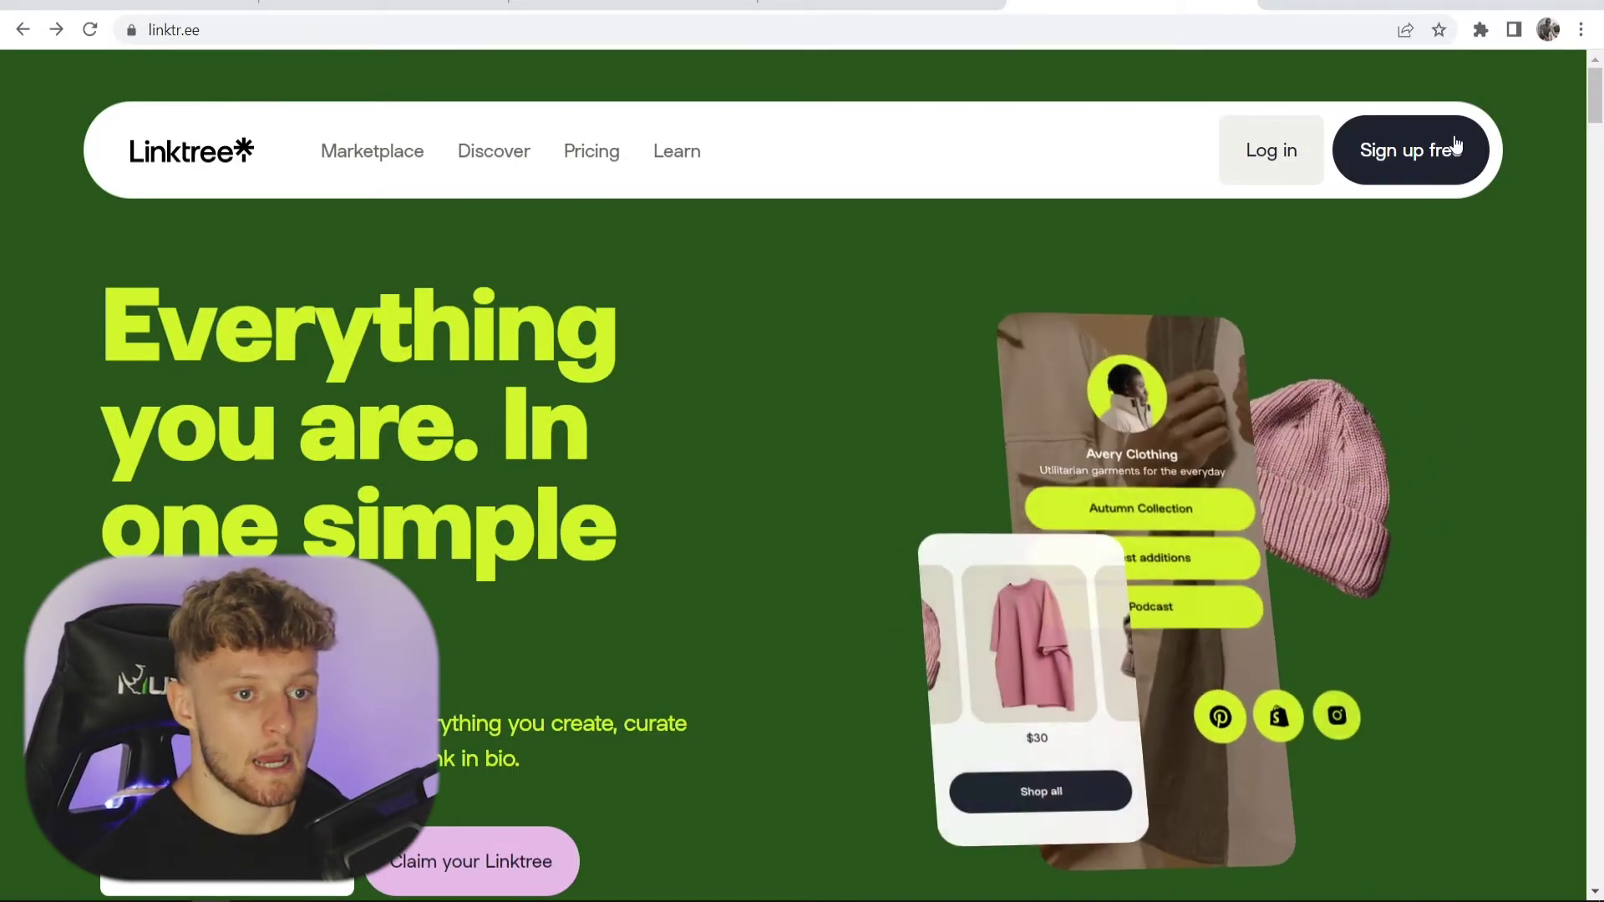
Step: Register a free Linktree account with a username, e-mail address and password
left_click(1425, 157)
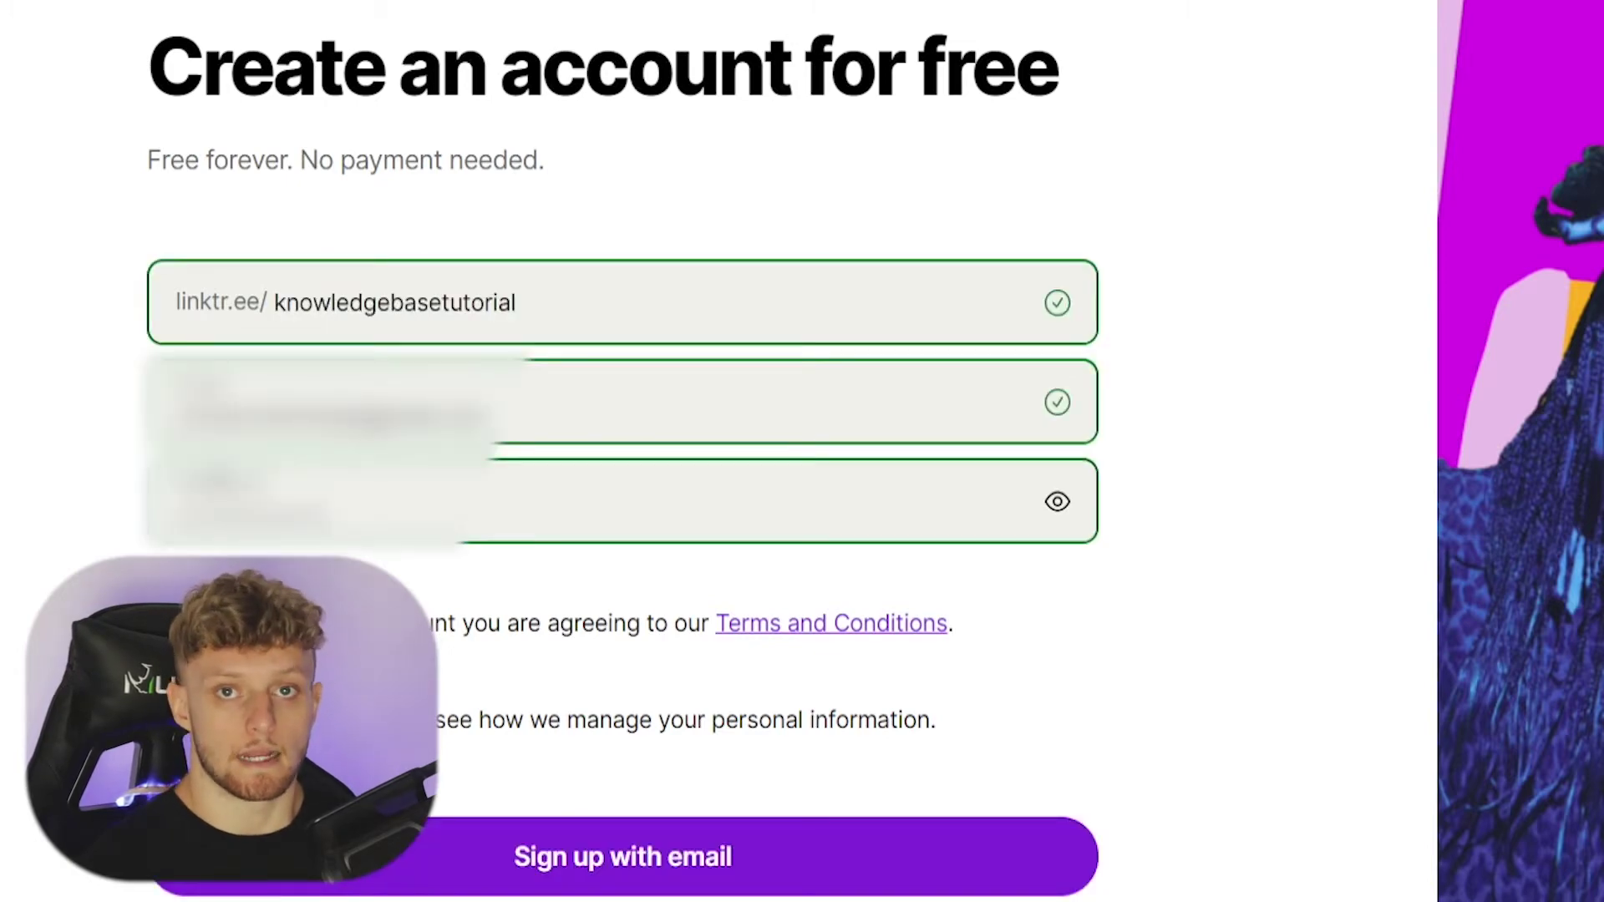
left_click(678, 869)
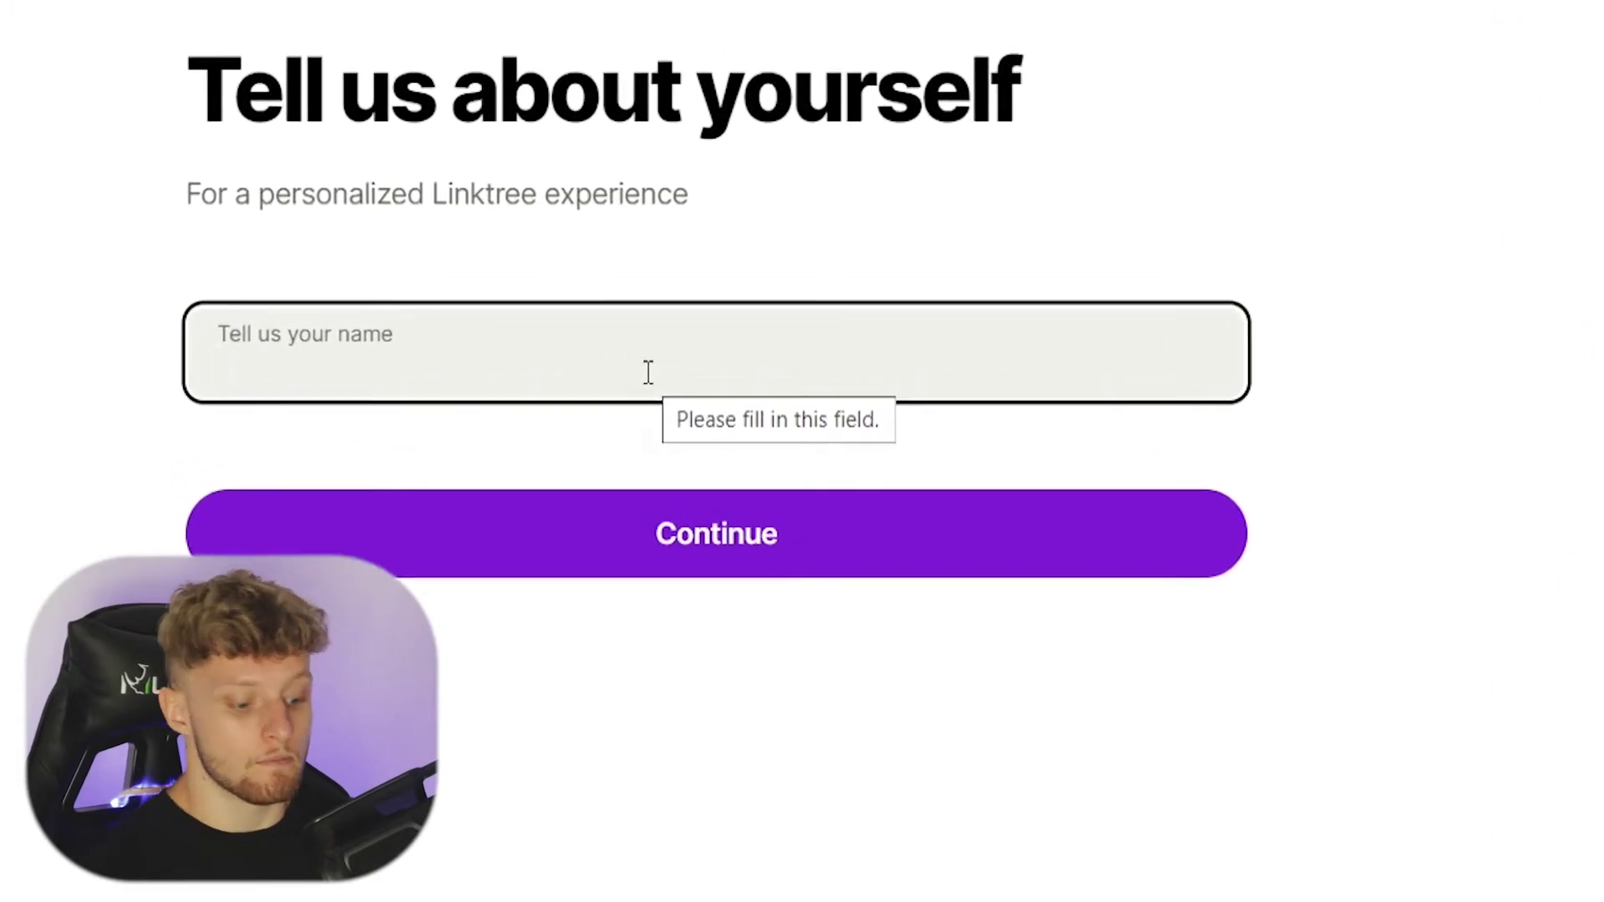
Step: Enter your display name and choose Business as the profile category
type("Bradley ")
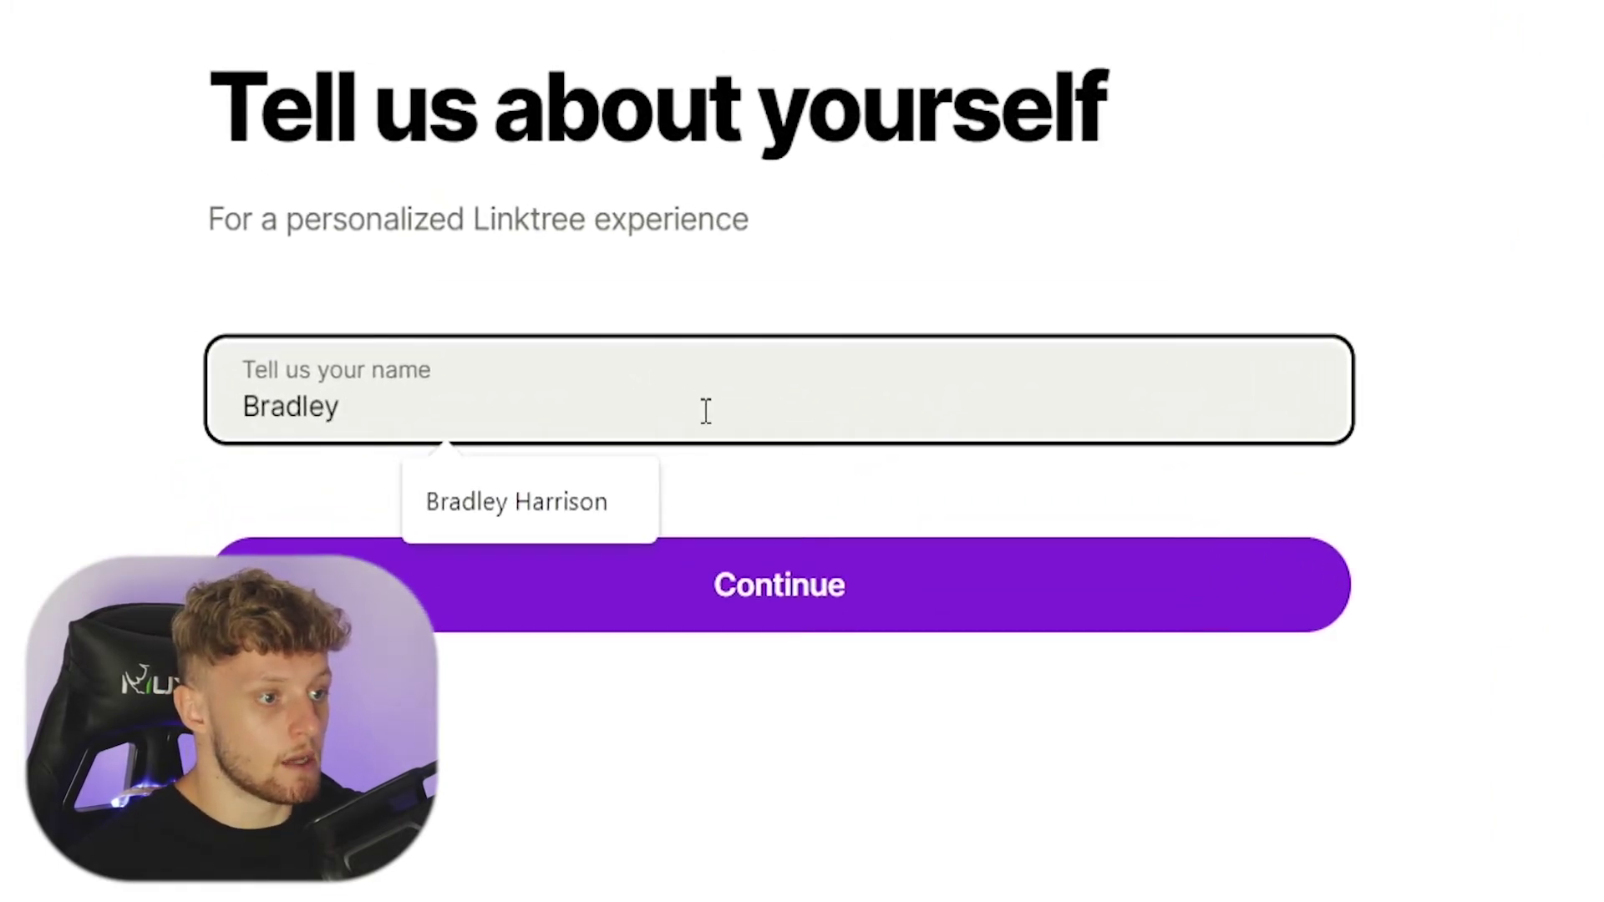
type("Knowledge")
left_click(773, 583)
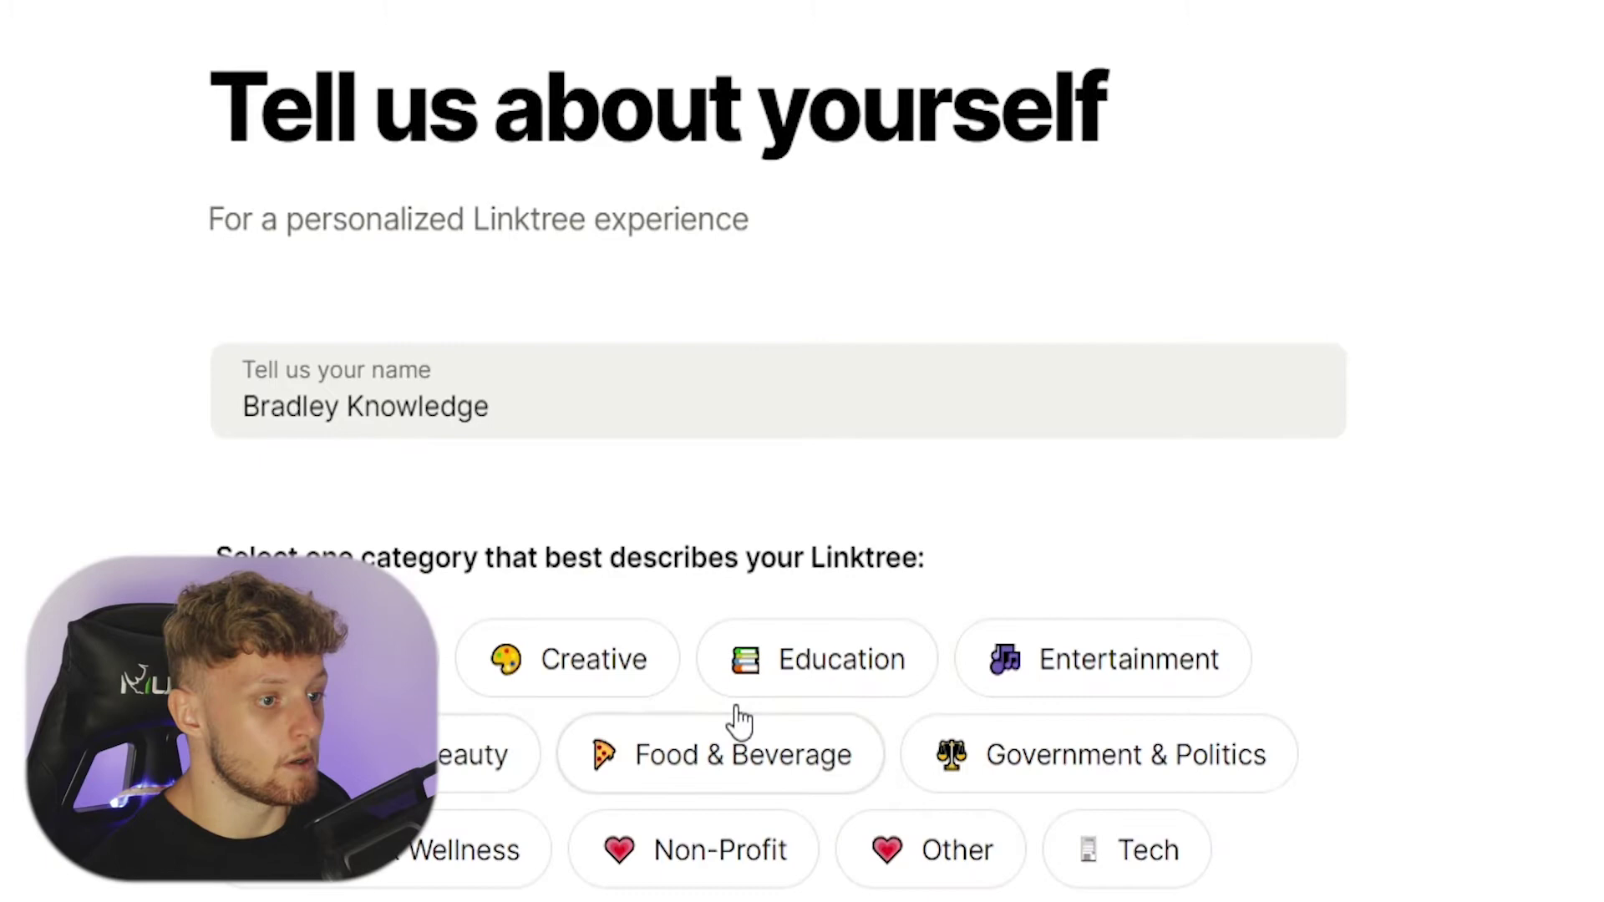
triple_click(426, 545)
left_click(1020, 548)
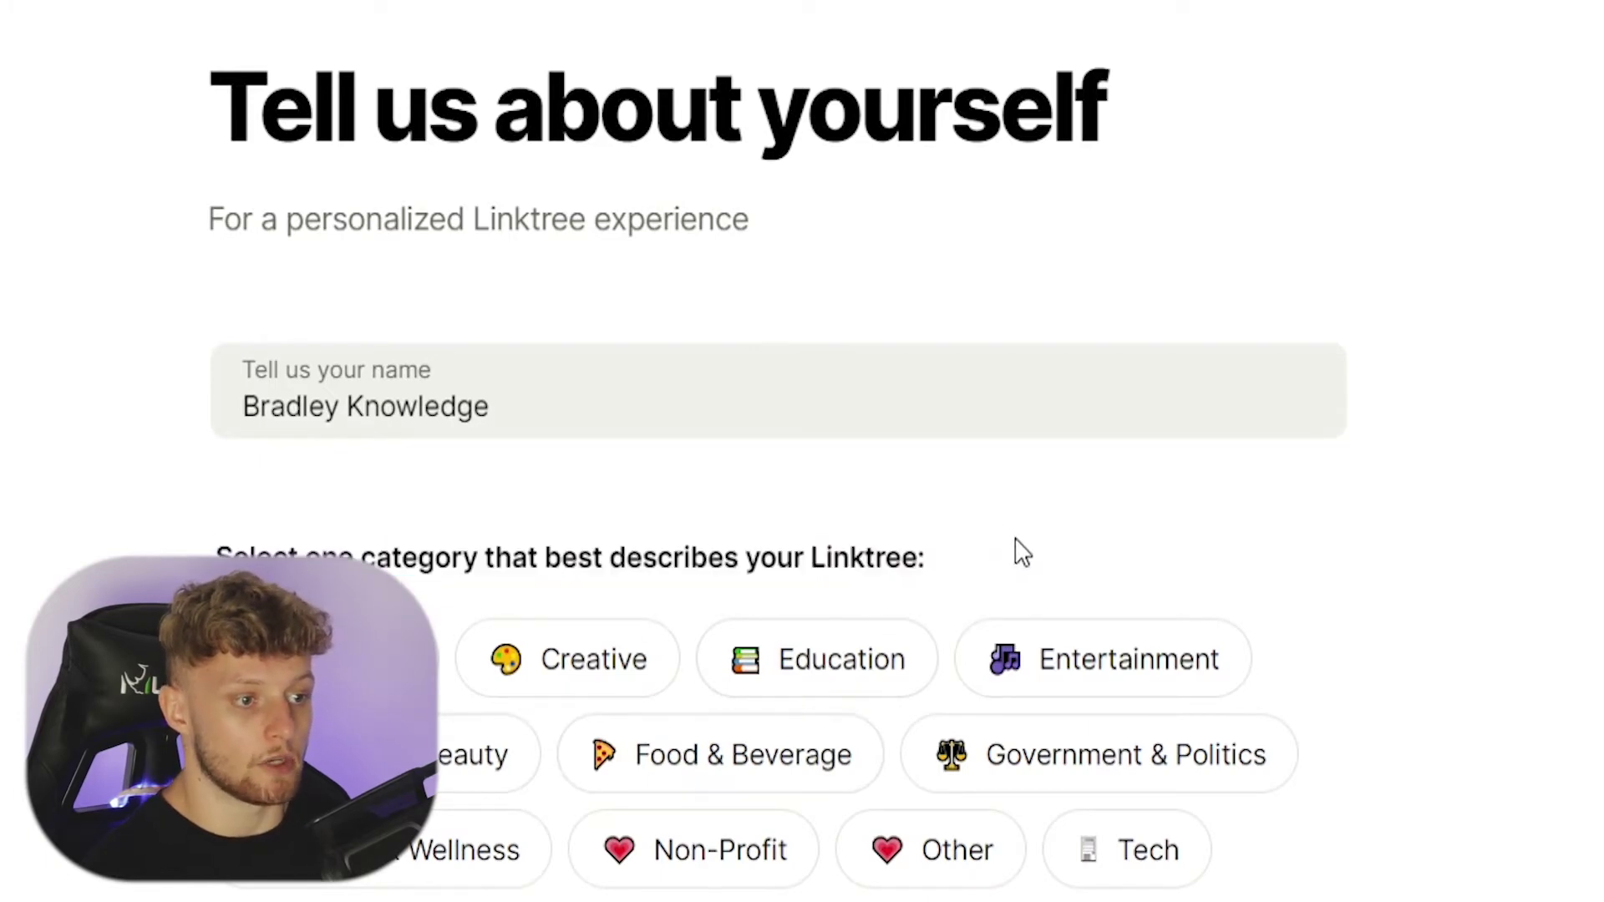
left_click(323, 659)
scroll(465, 866, "down", 6)
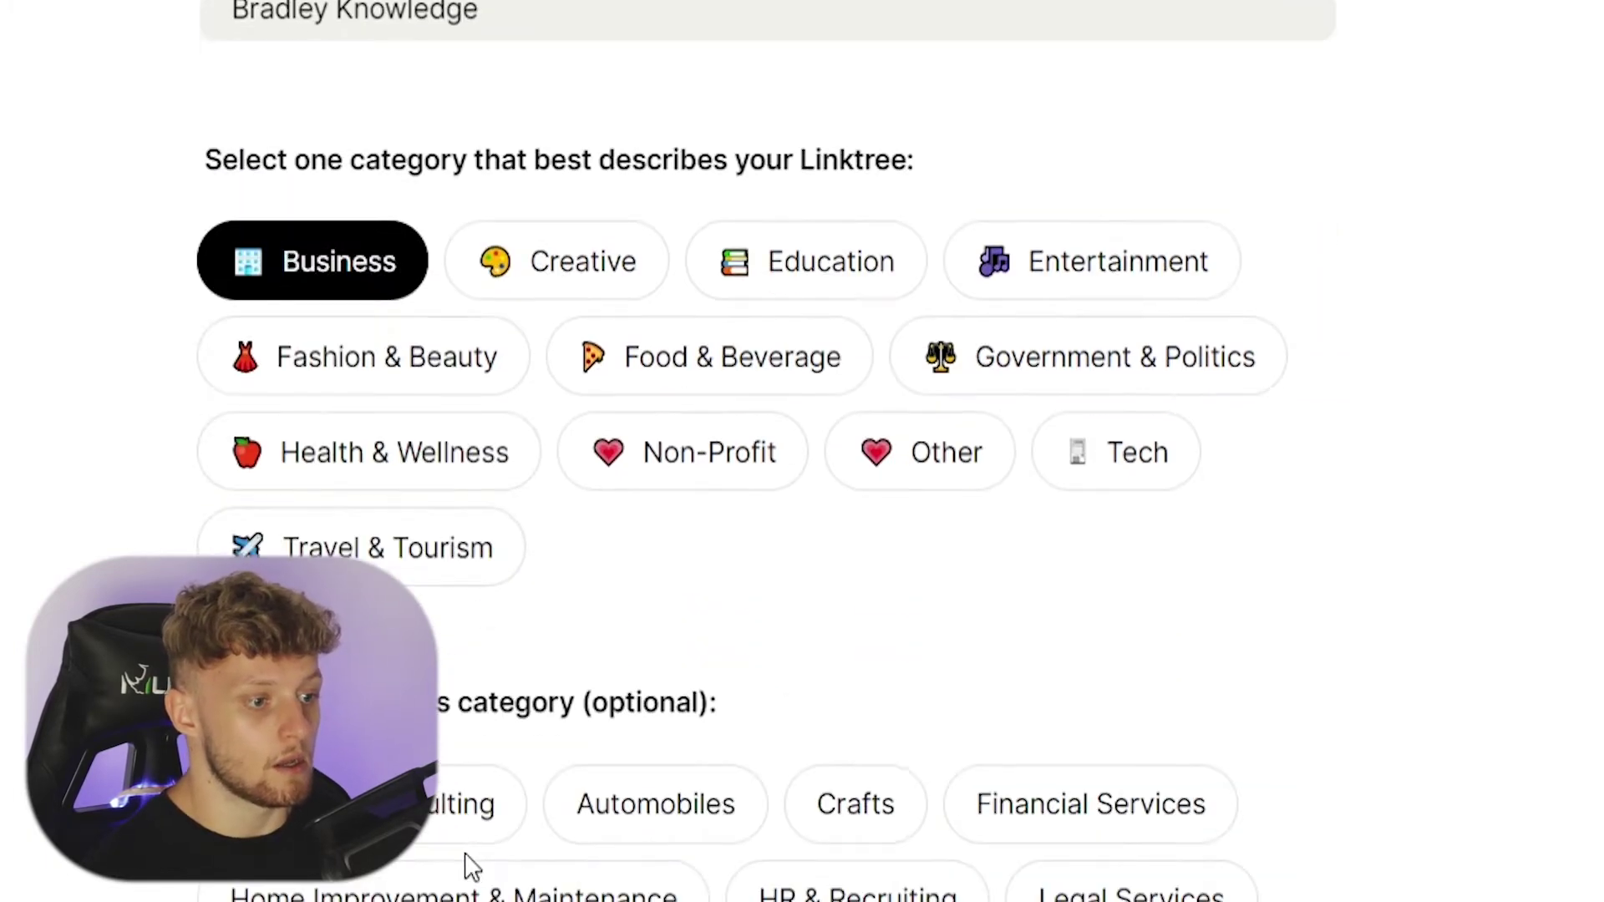
Step: Choose Marketing & Advertising as the Business subcategory
left_click(342, 876)
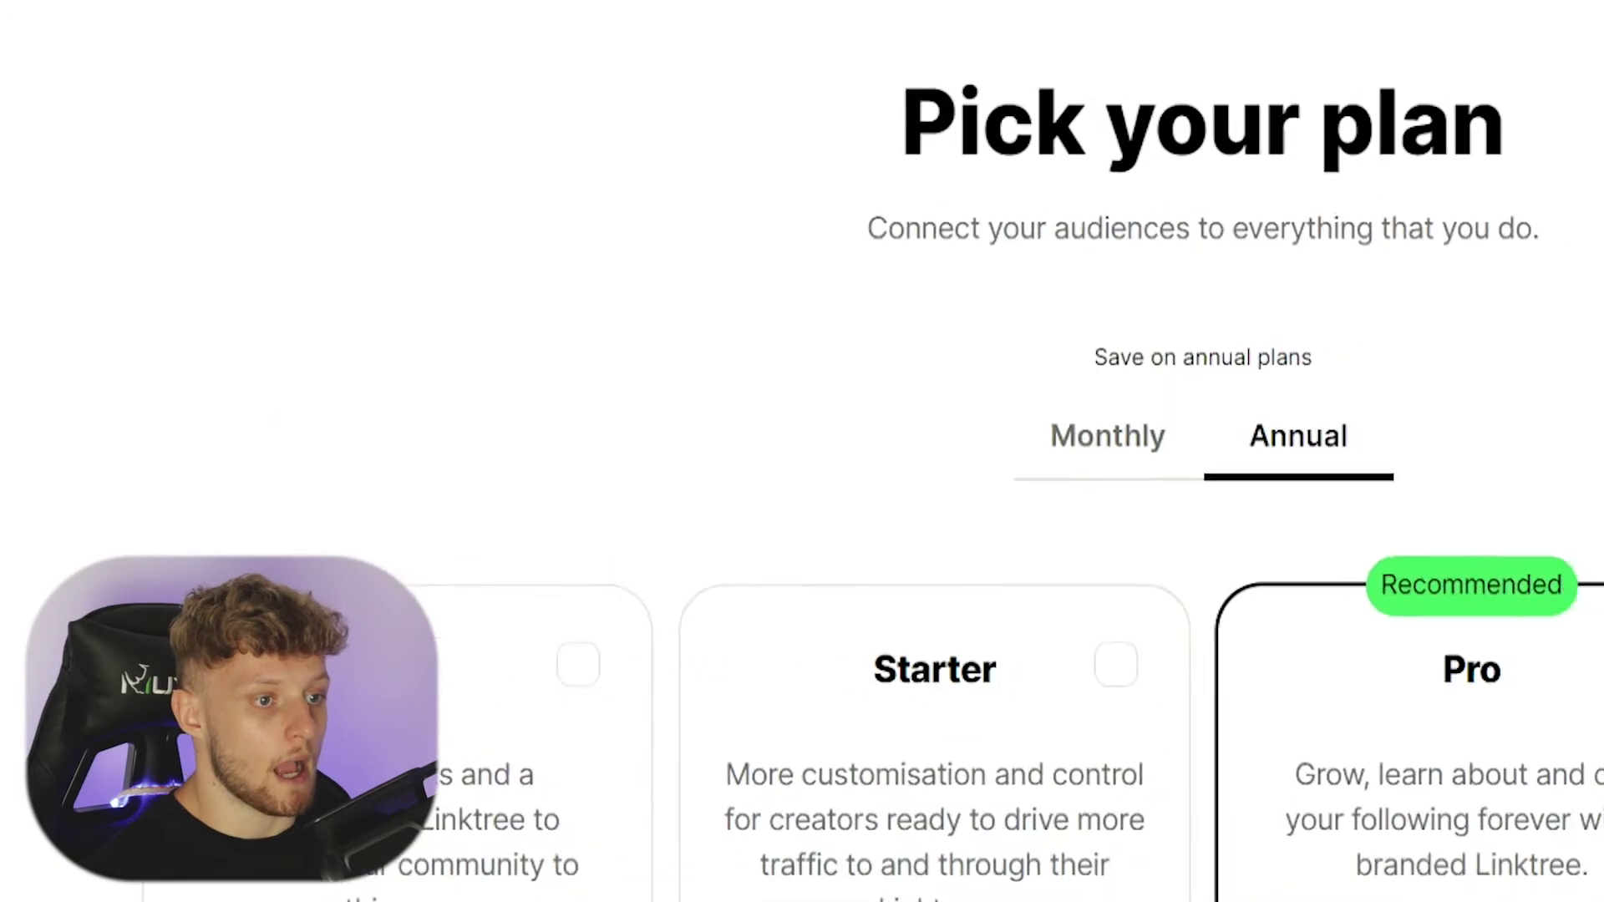
left_click_drag(621, 232, 969, 227)
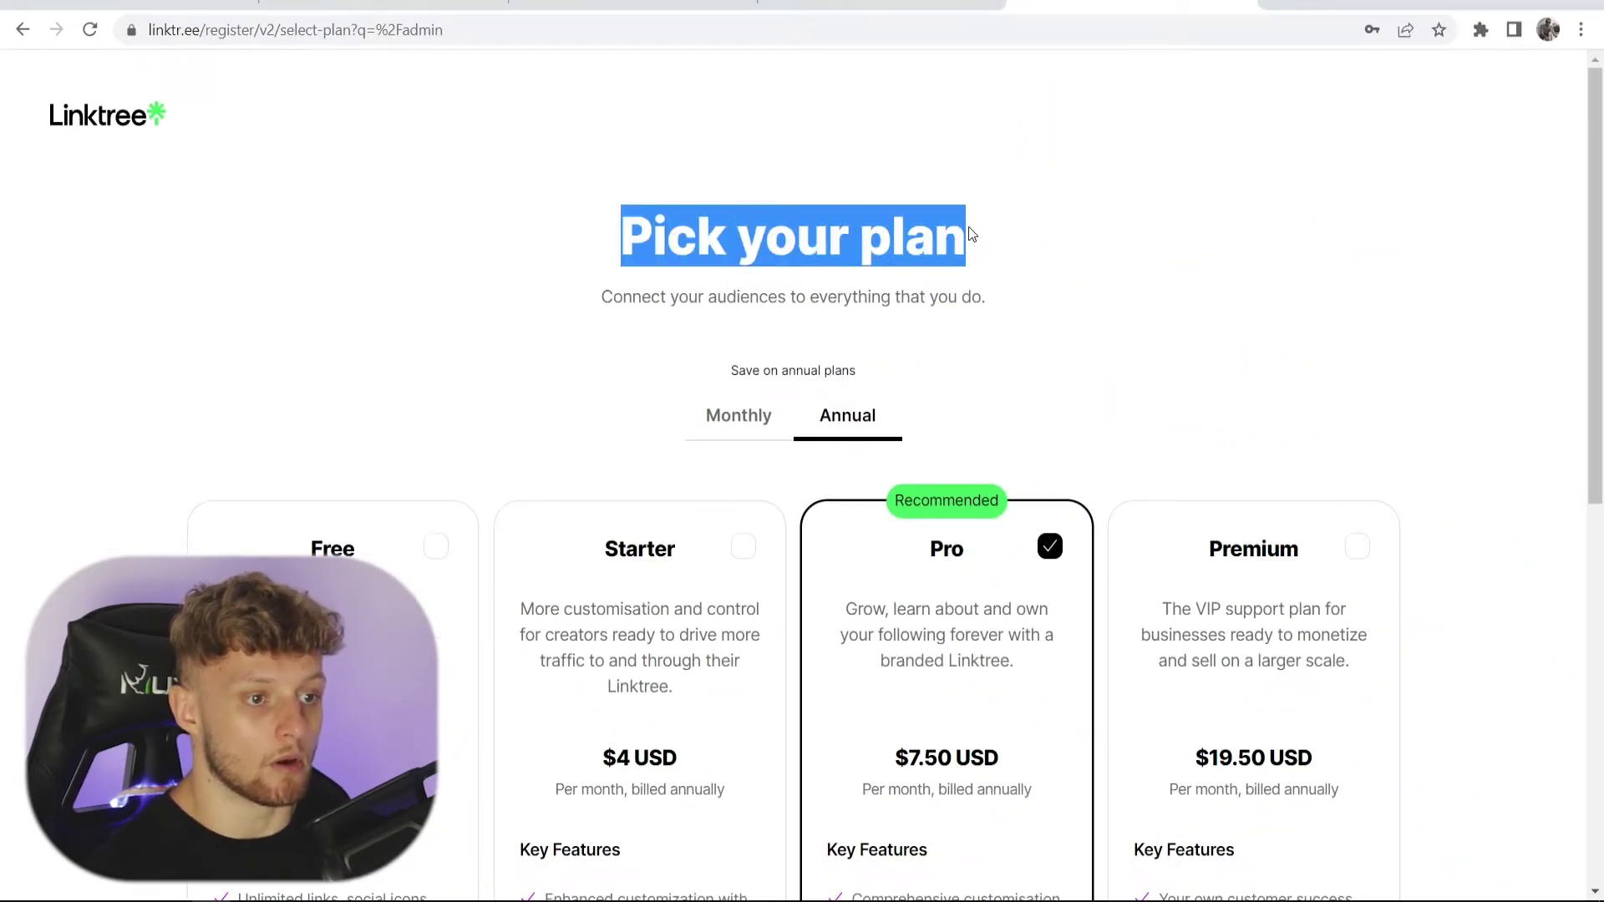
left_click(969, 228)
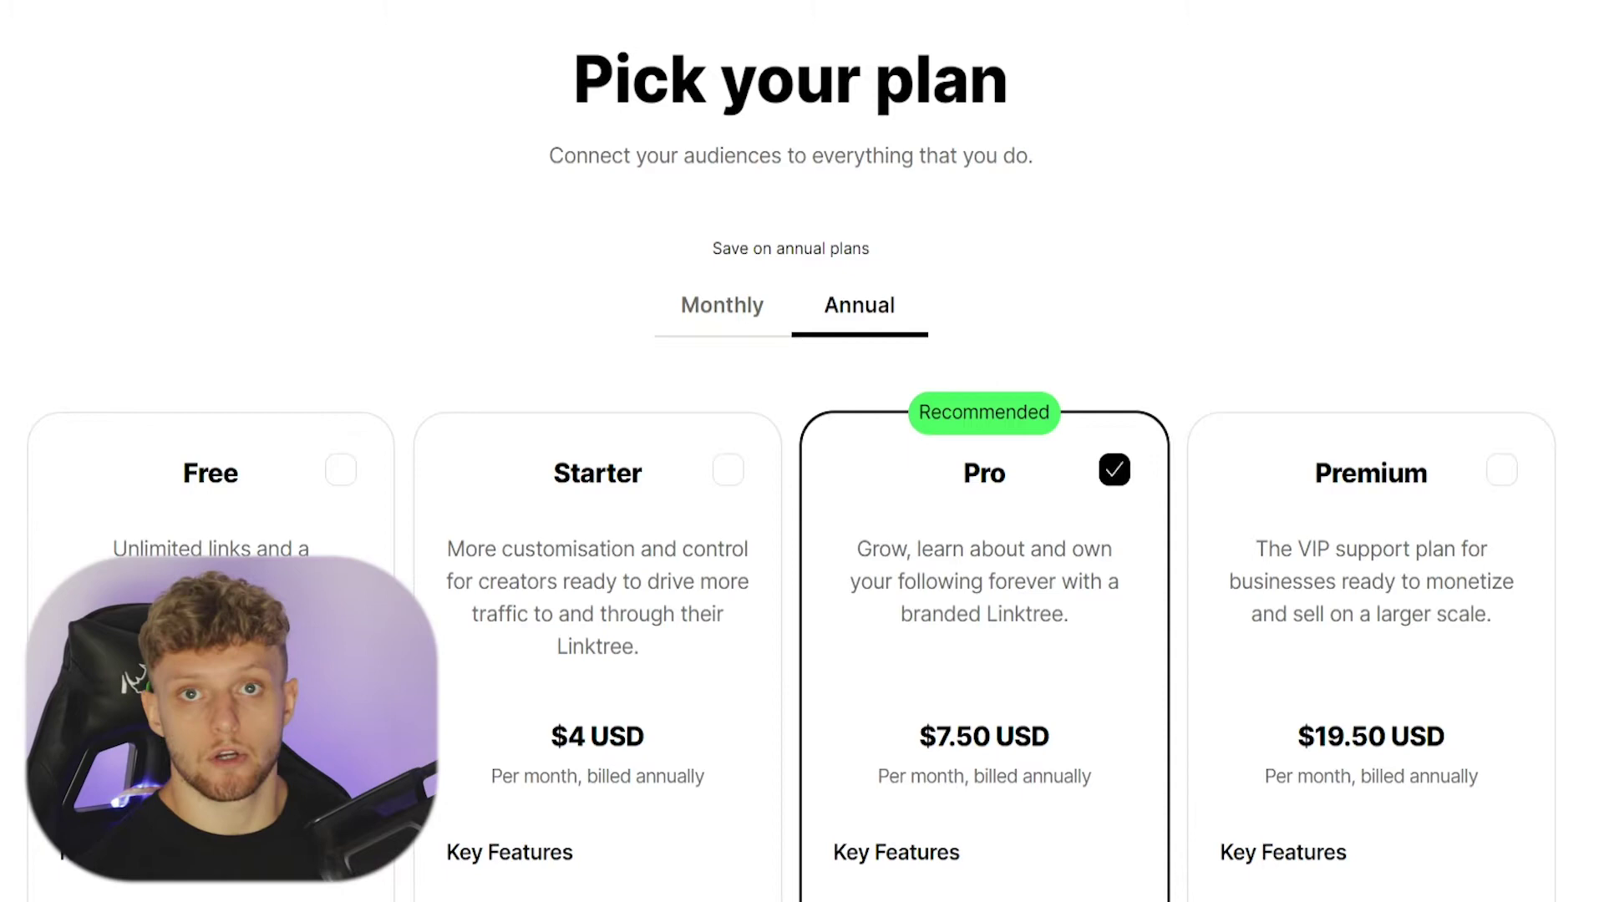
Step: Select the Free plan card and confirm it with 'Get Free'
scroll(913, 53, "down", 5)
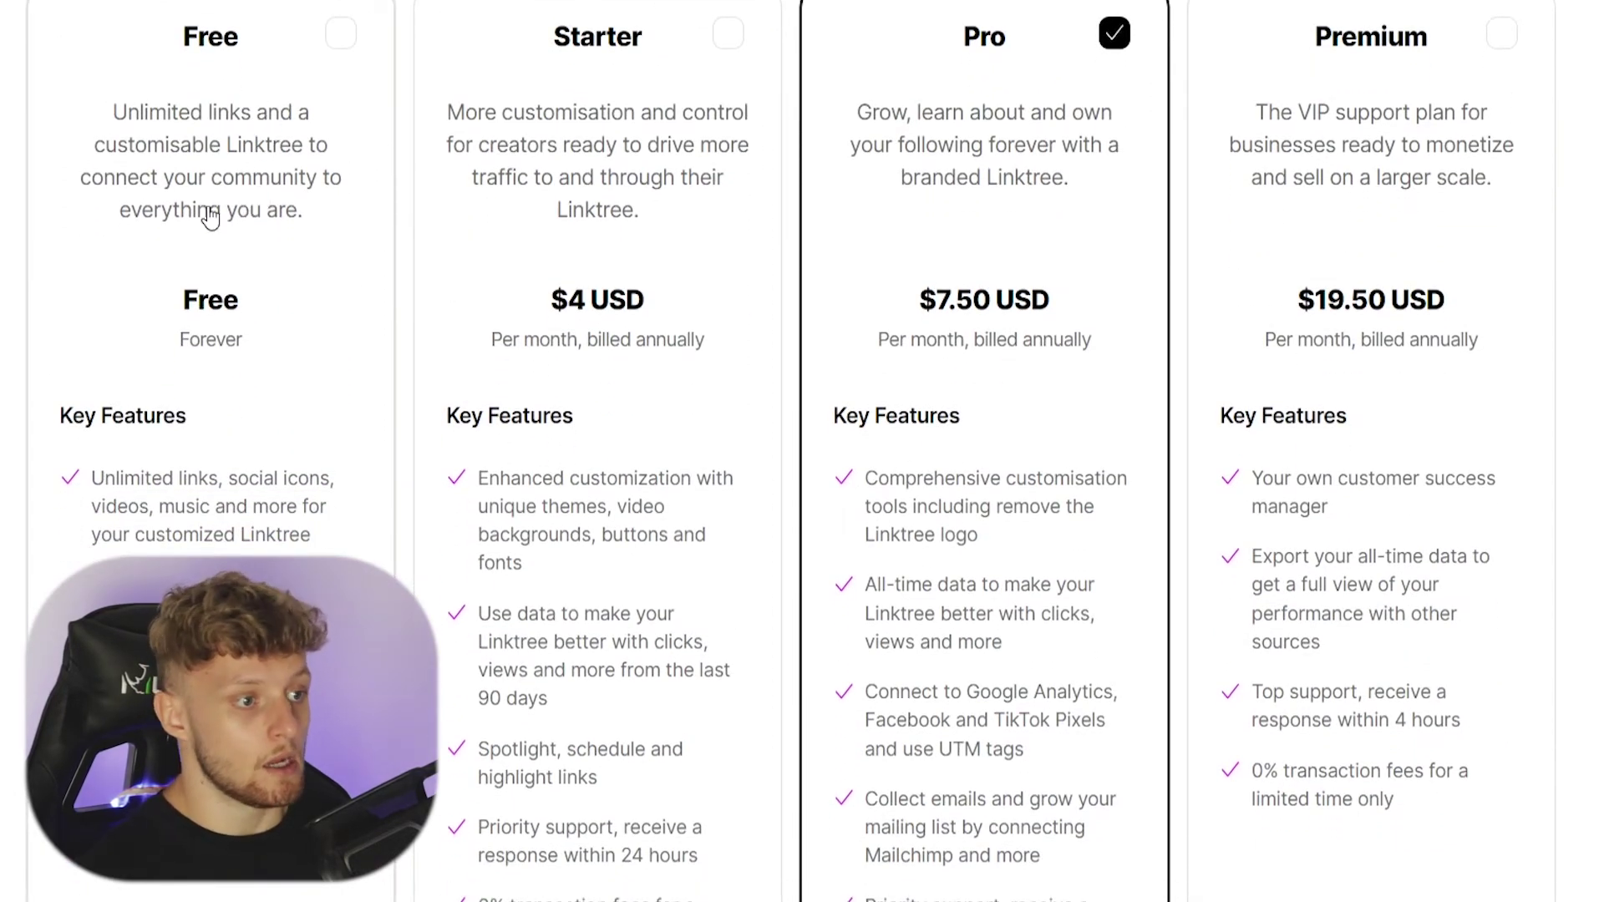
scroll(201, 219, "down", 5)
left_click(237, 322)
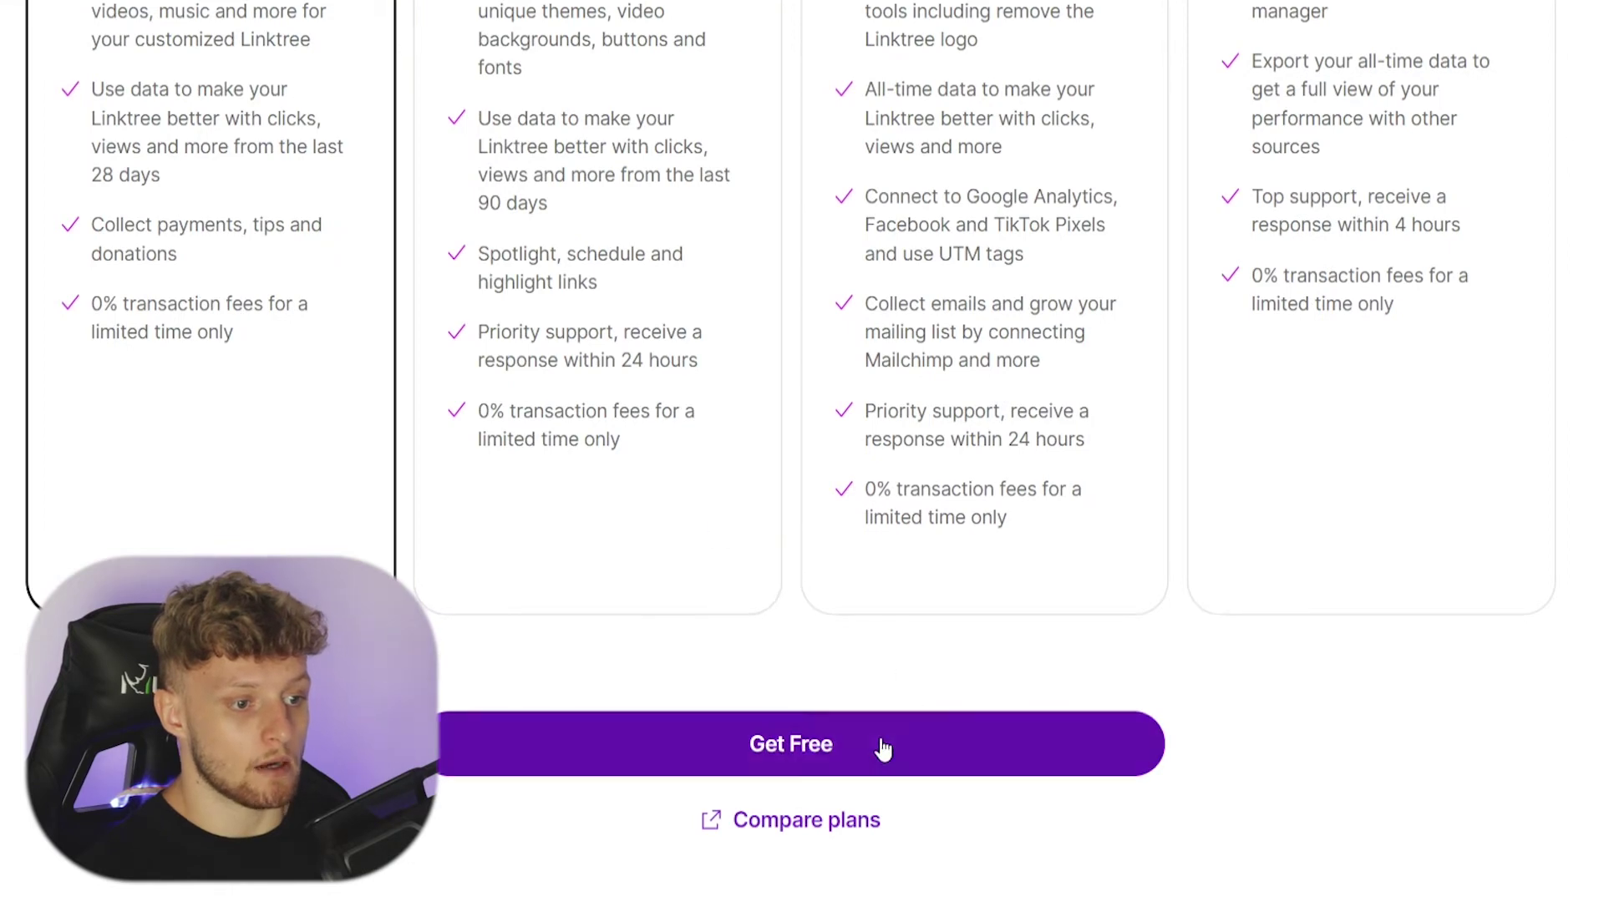
left_click(752, 763)
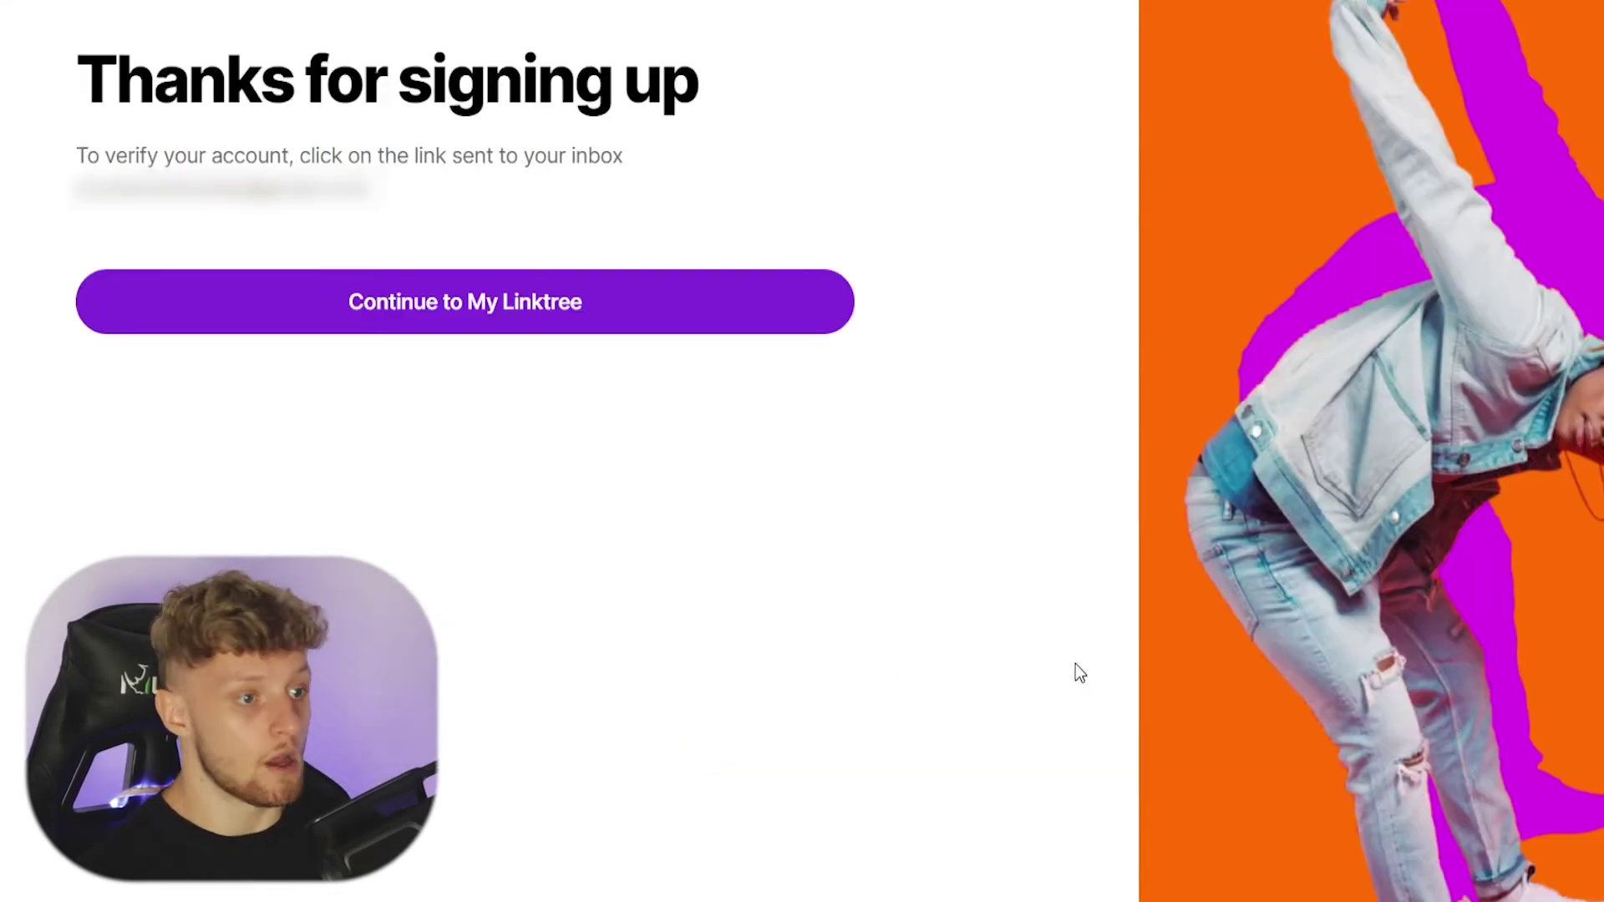
Step: Continue from the thank-you page to the admin dashboard's empty Links tab
left_click(448, 313)
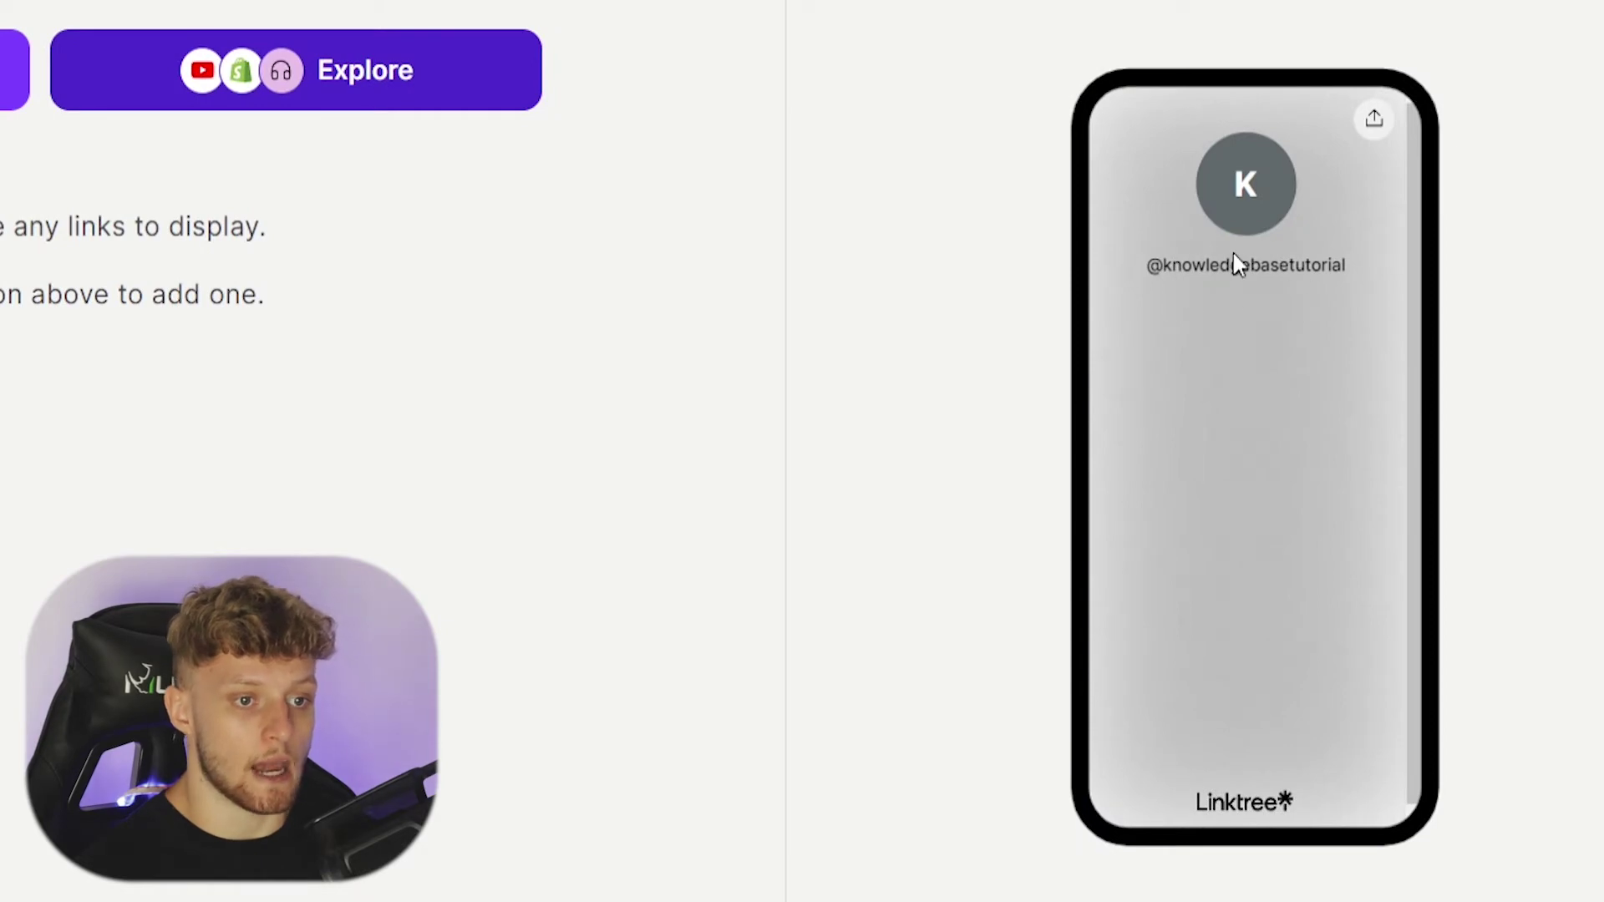
left_click_drag(1167, 265, 1386, 268)
left_click(1367, 269)
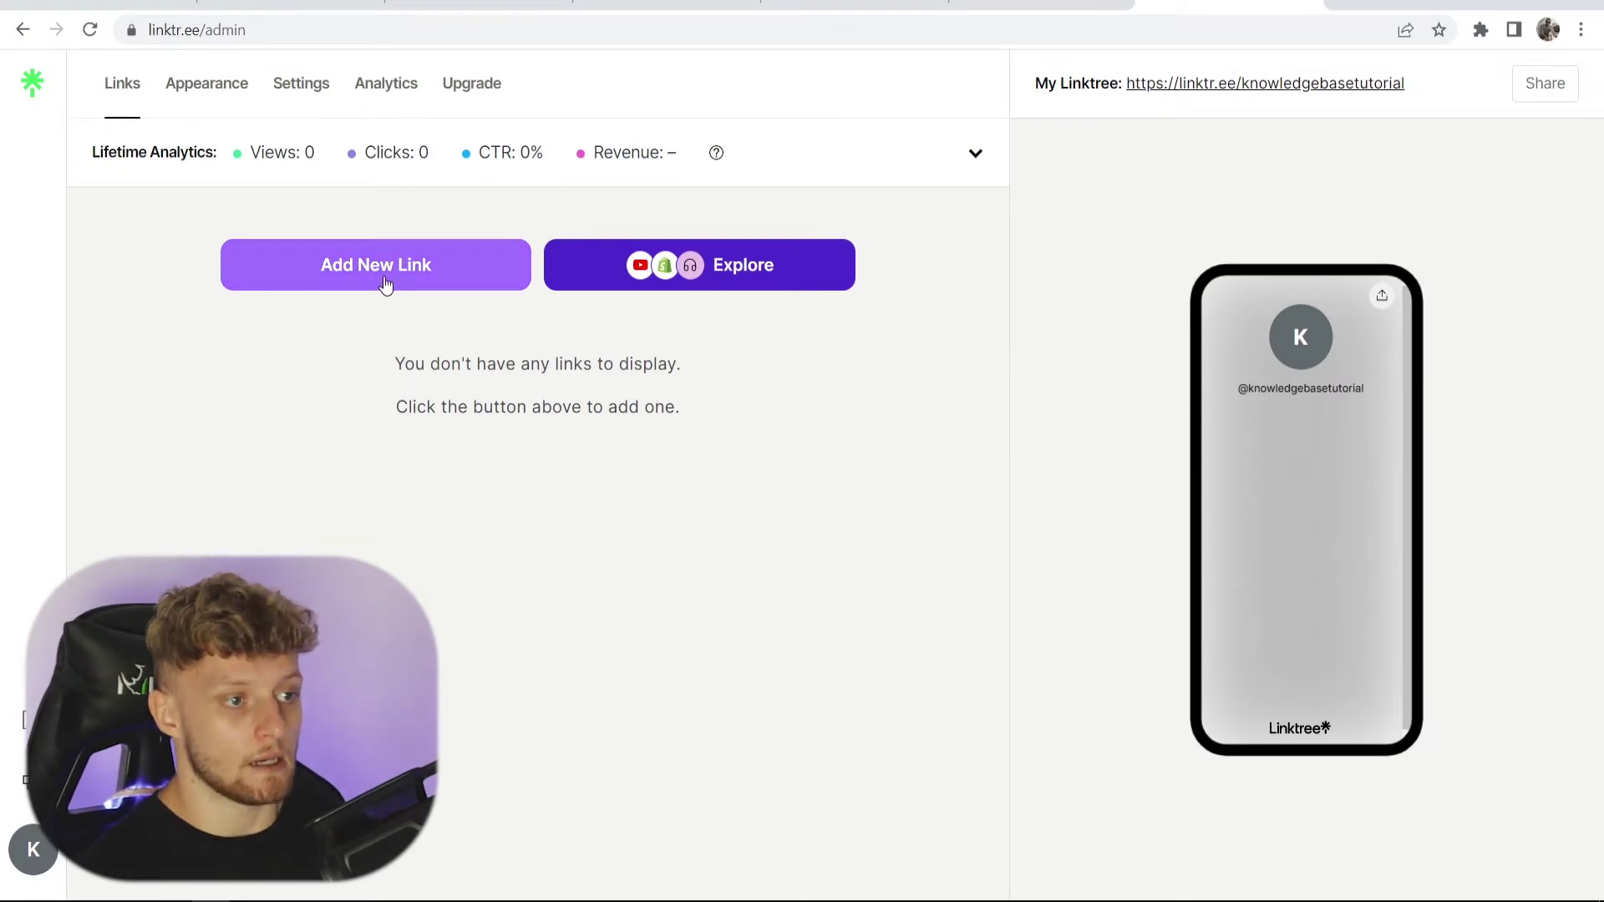
left_click(359, 282)
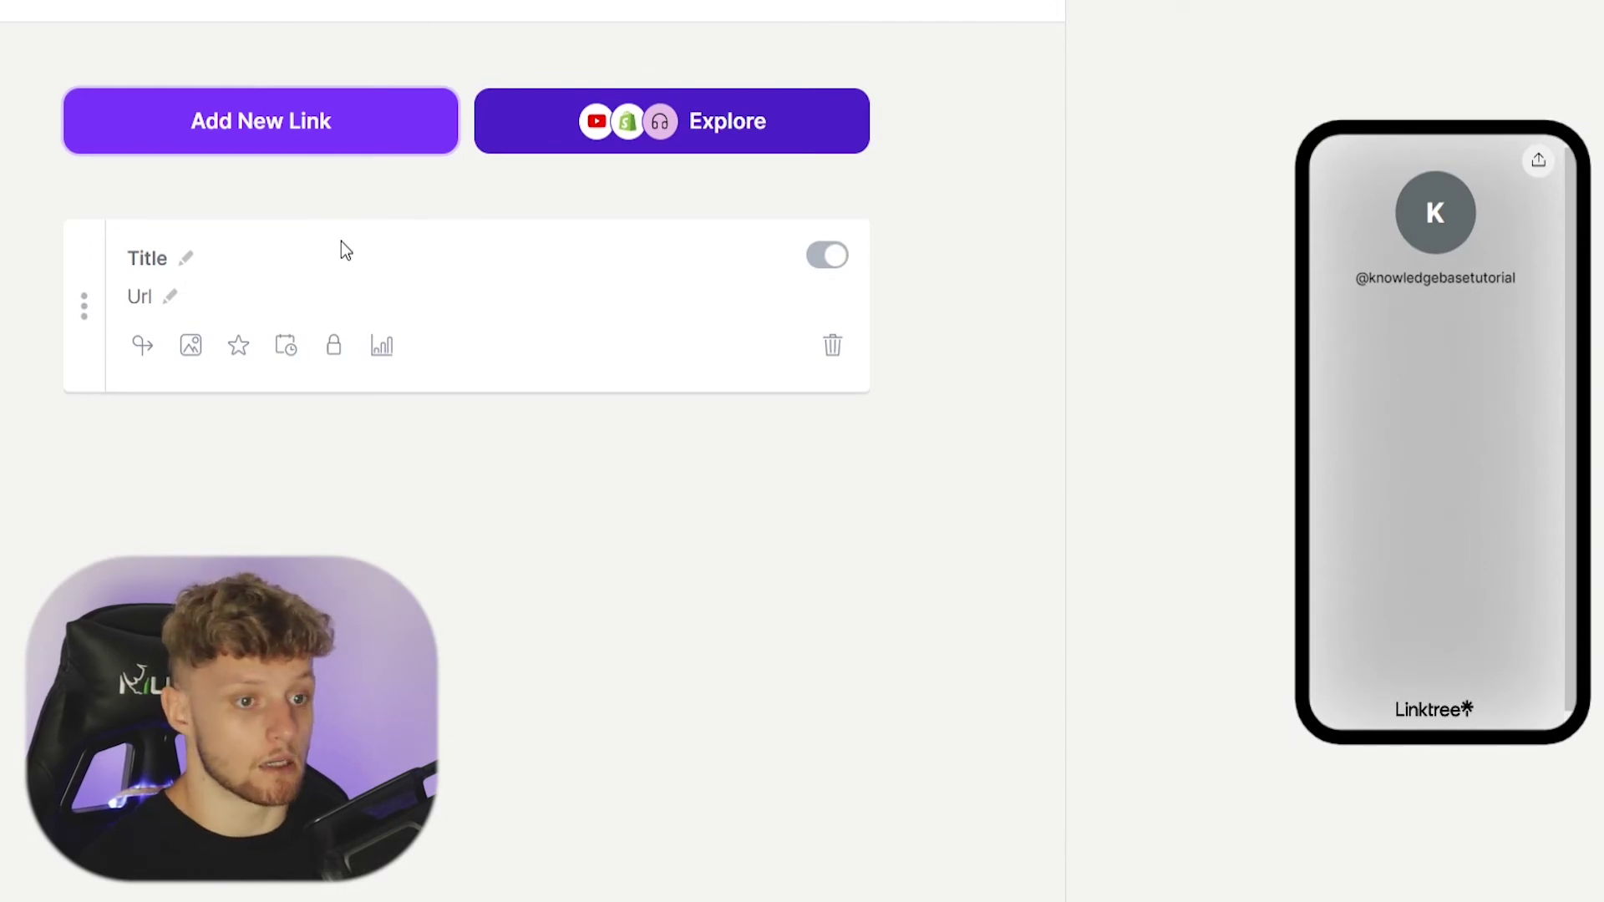
left_click(199, 261)
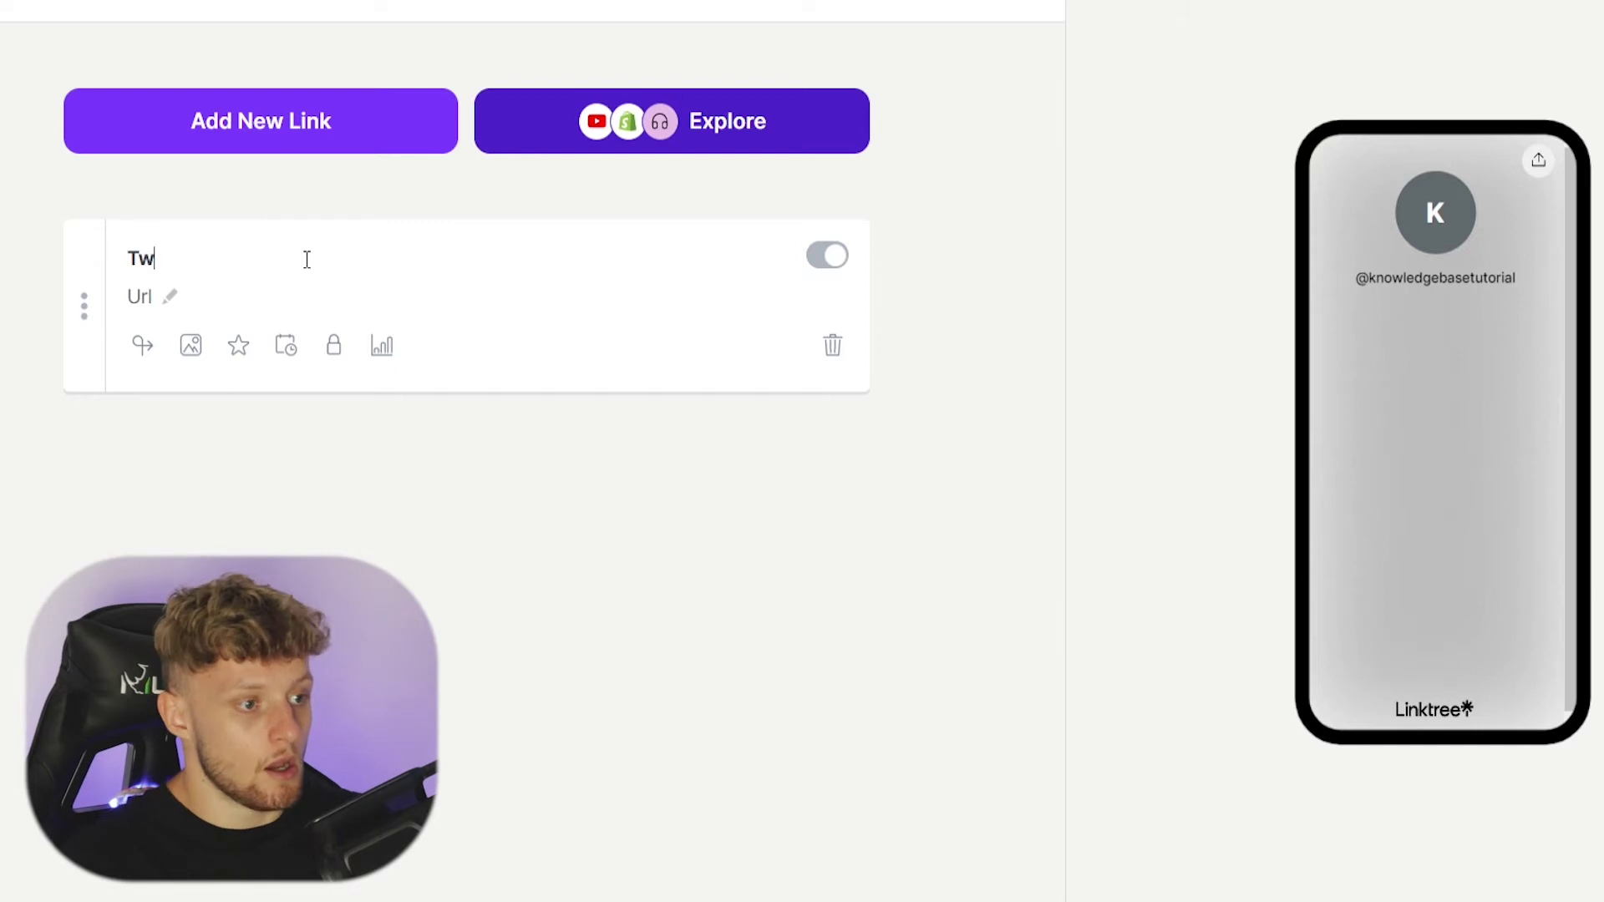
type("Twit")
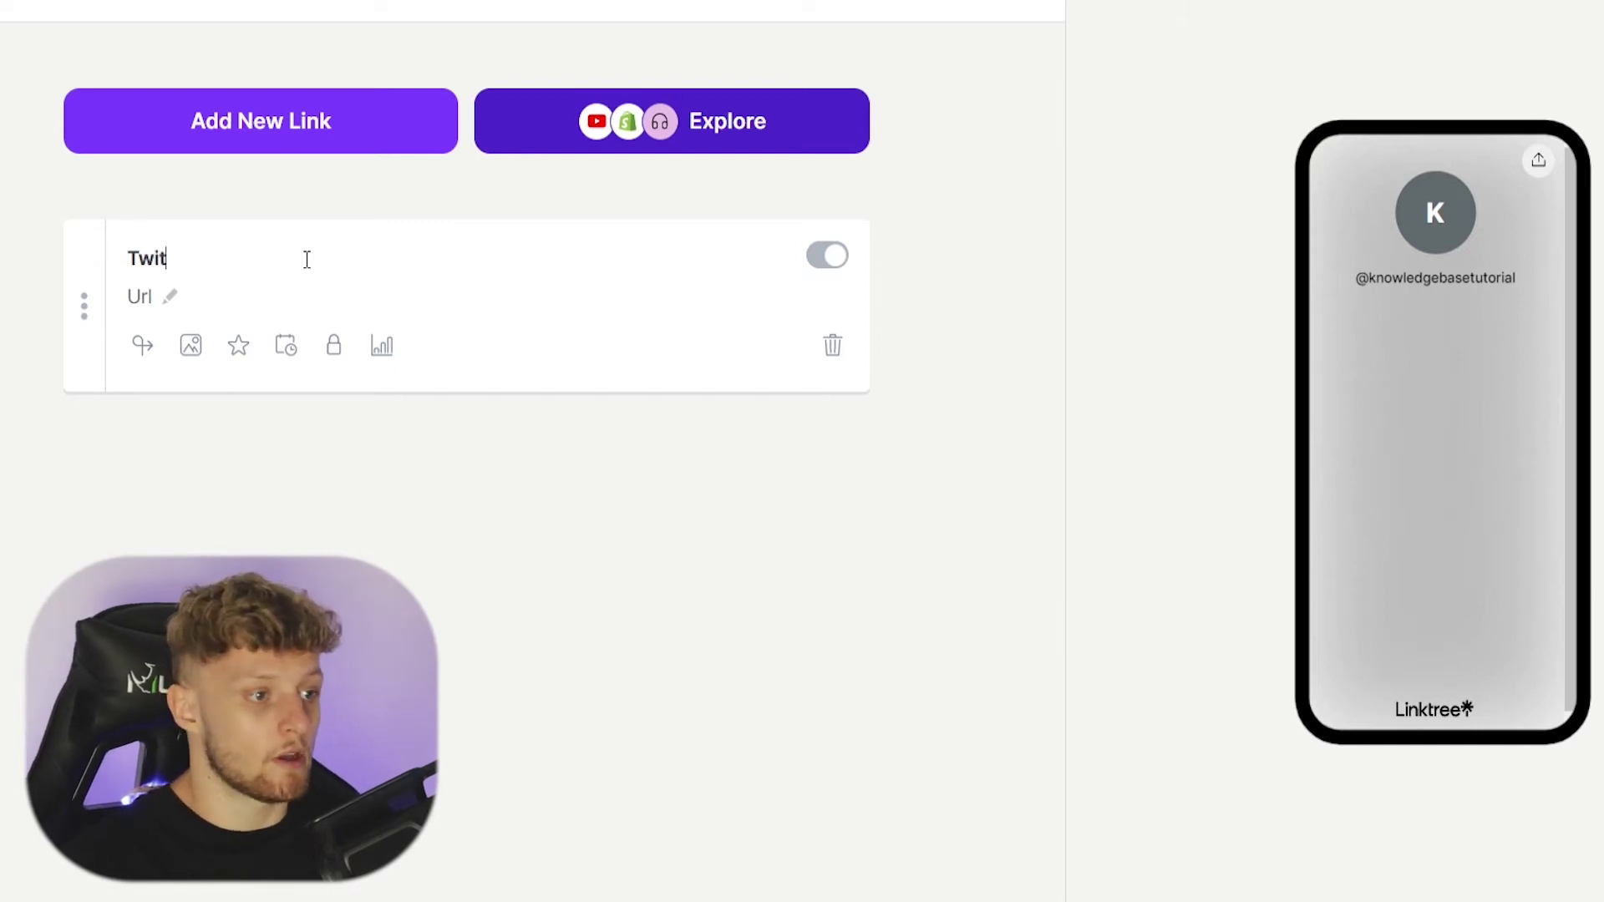
type("ter")
key("Return")
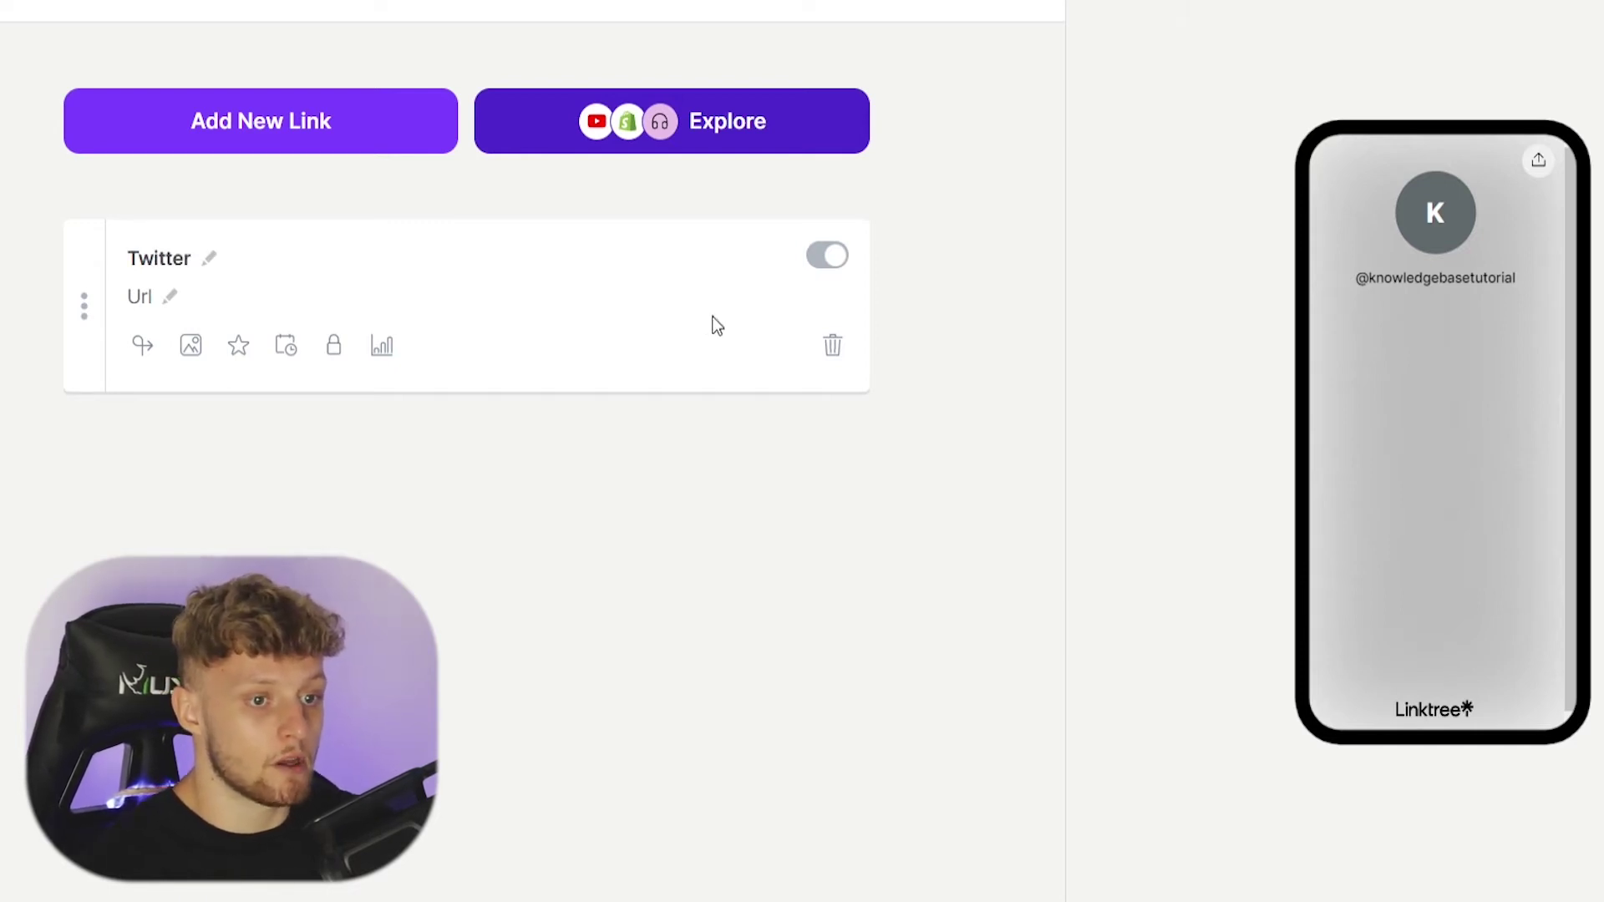
left_click(171, 296)
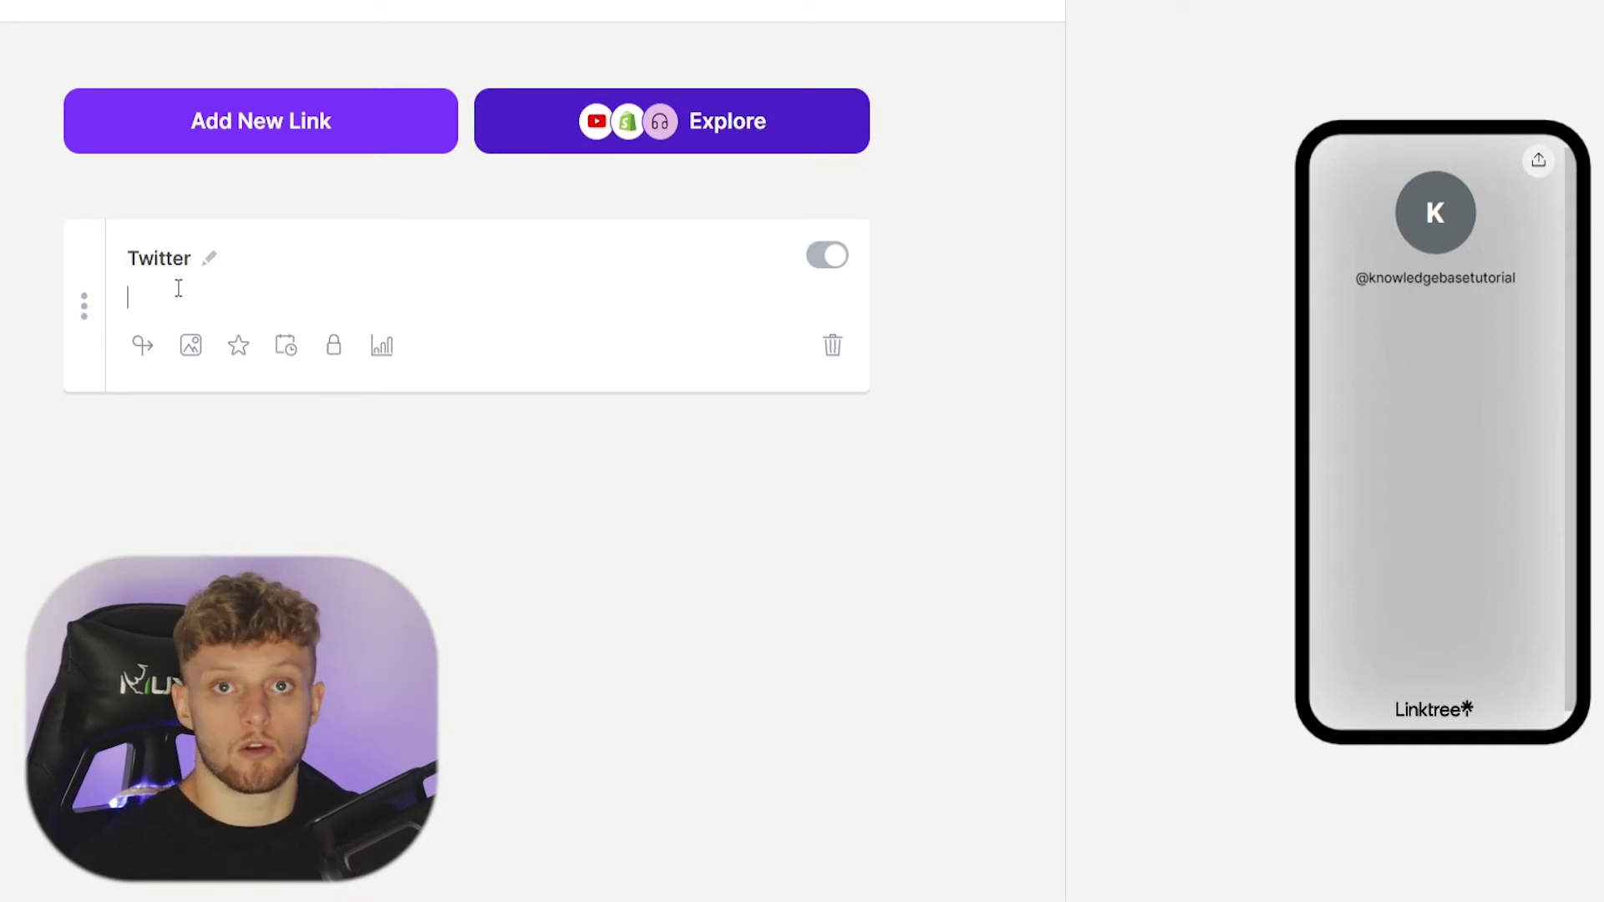
type("www")
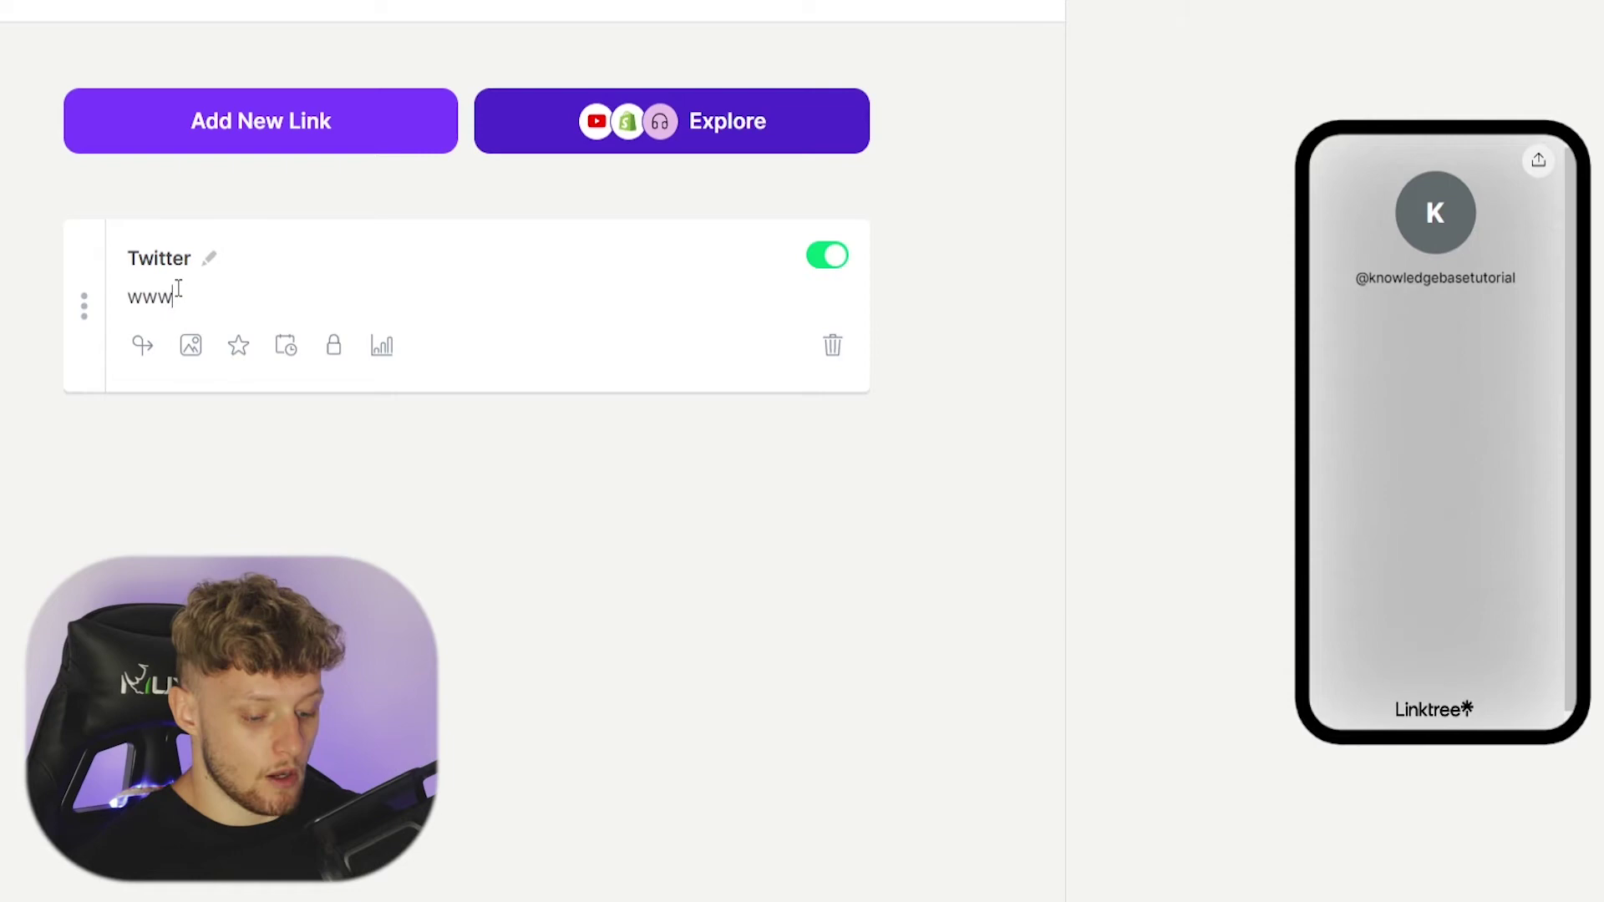
type(".tw")
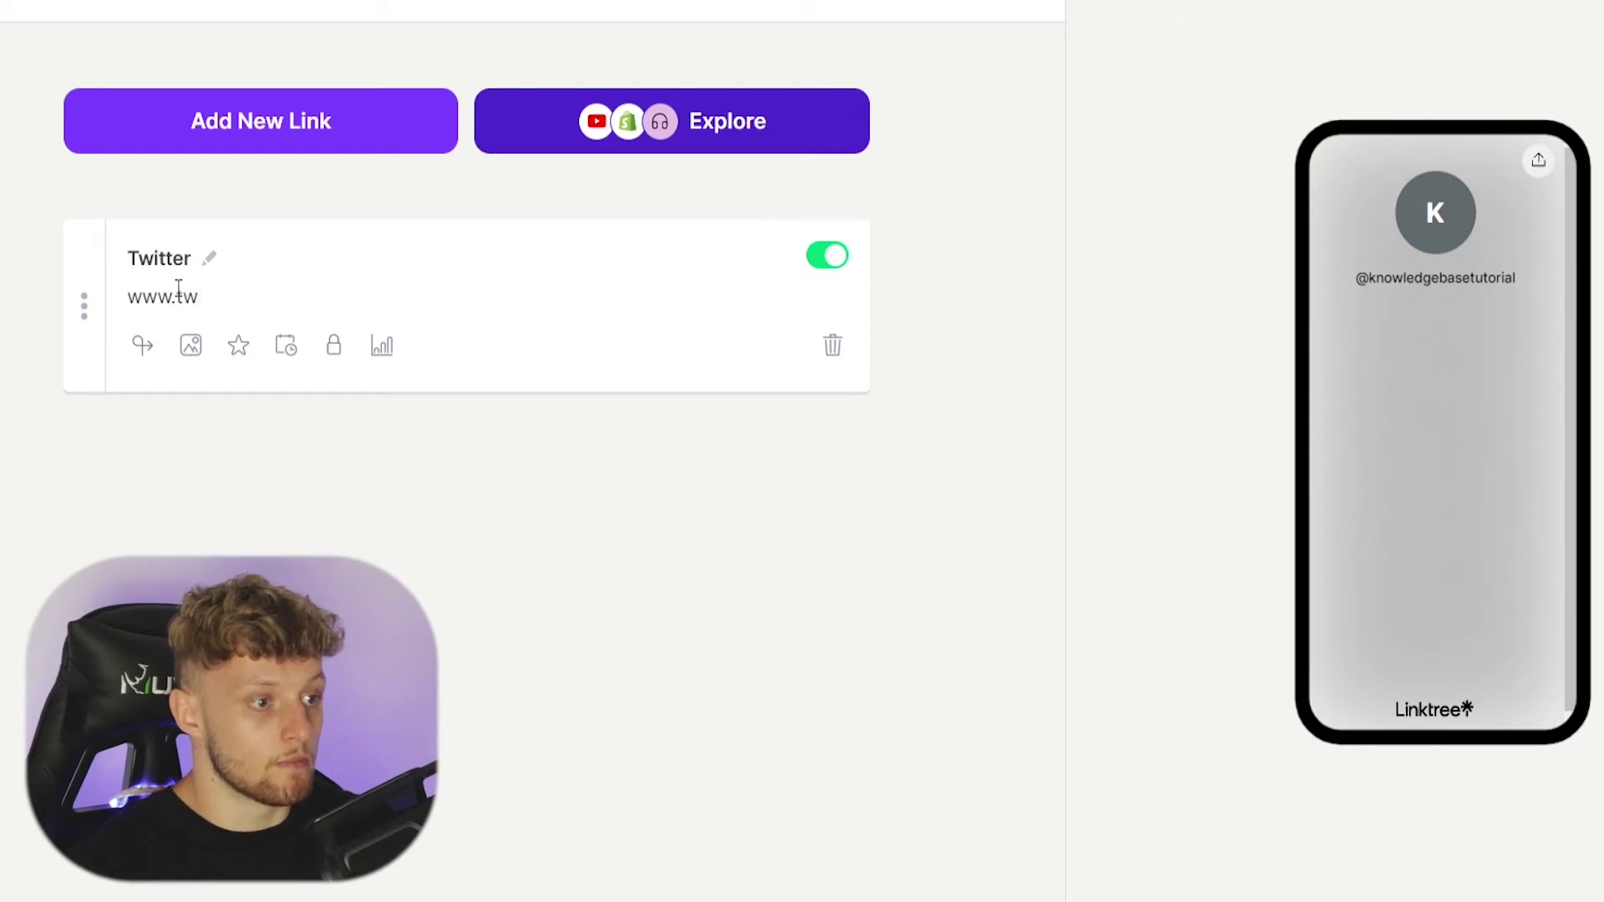
type("itter.com")
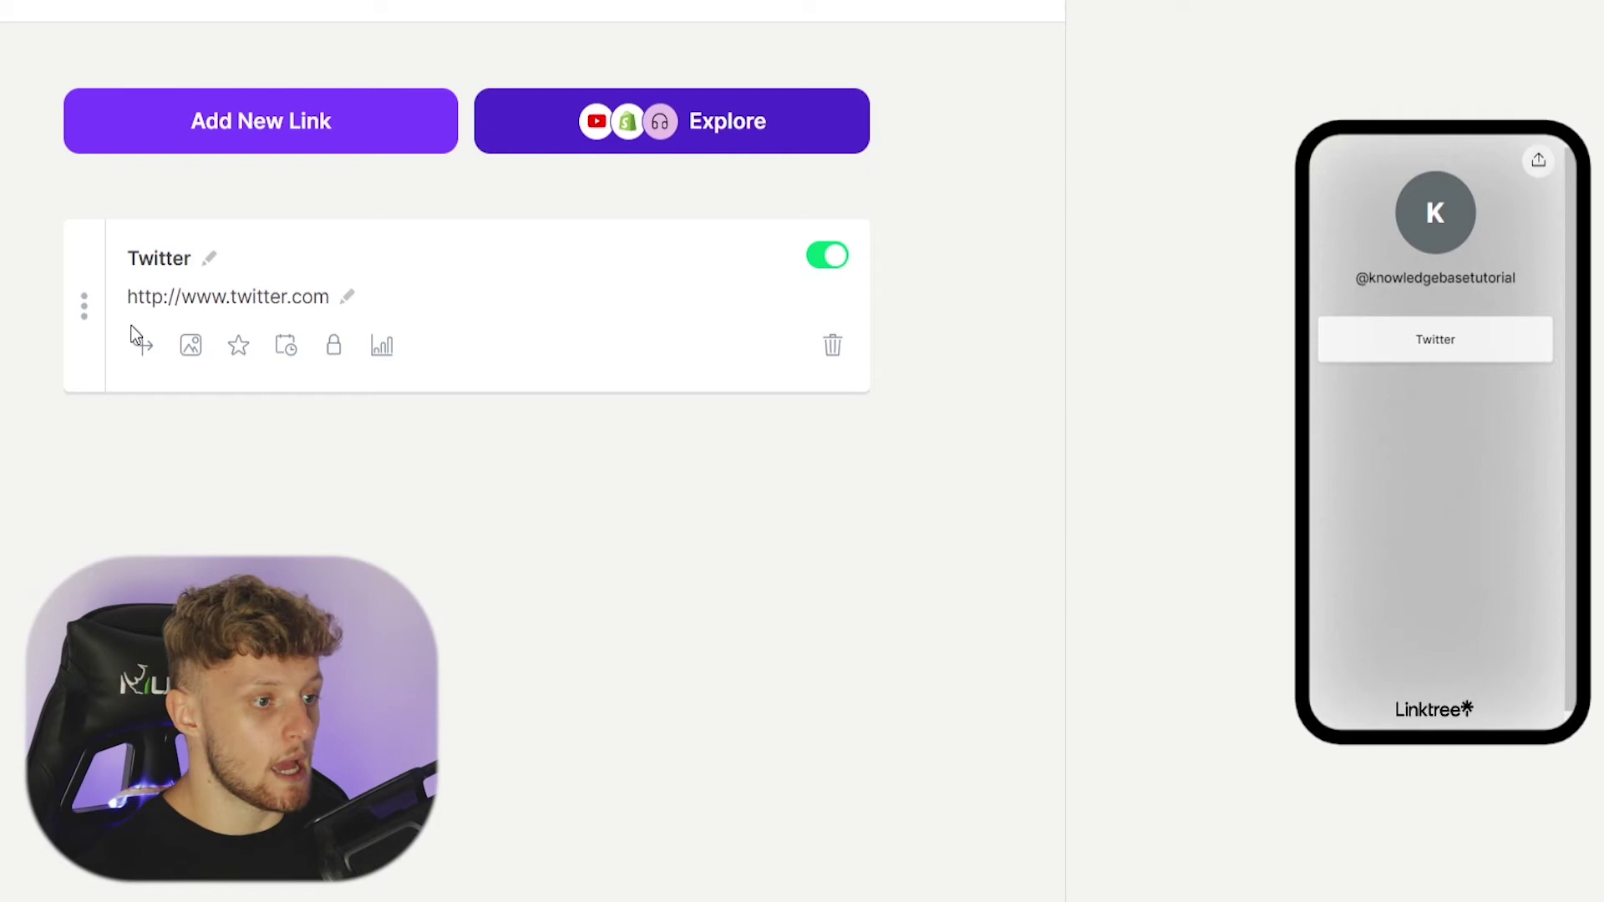
Step: Set the Twitter link's thumbnail to the Tabler curved forward-arrow icon
left_click(190, 345)
left_click(476, 544)
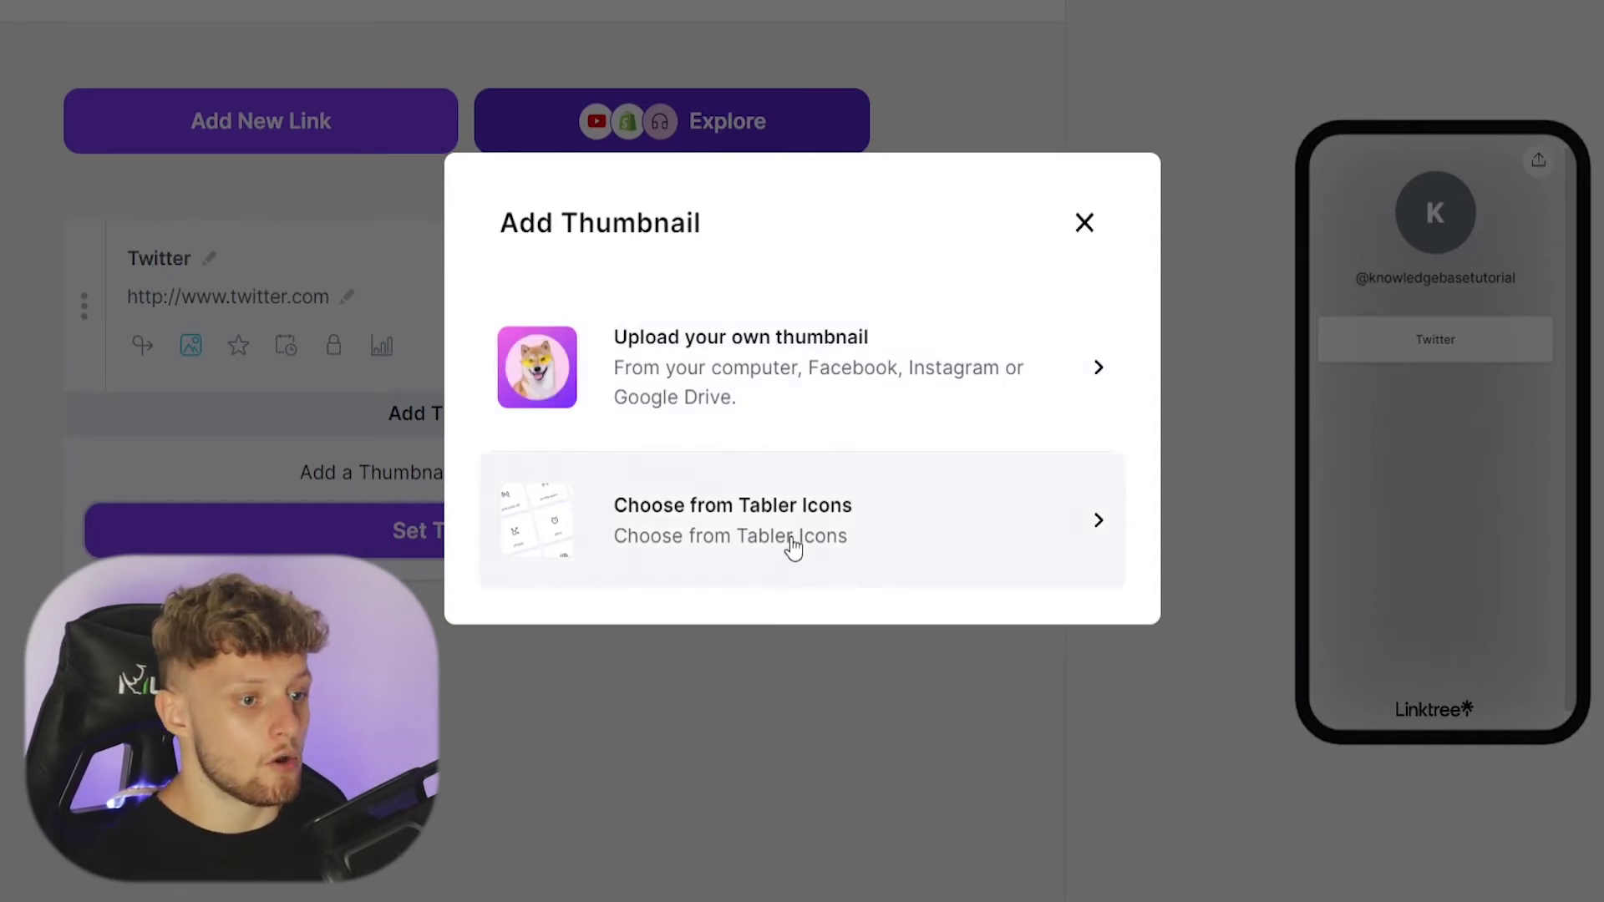
key("Escape")
scroll(933, 430, "down", 4)
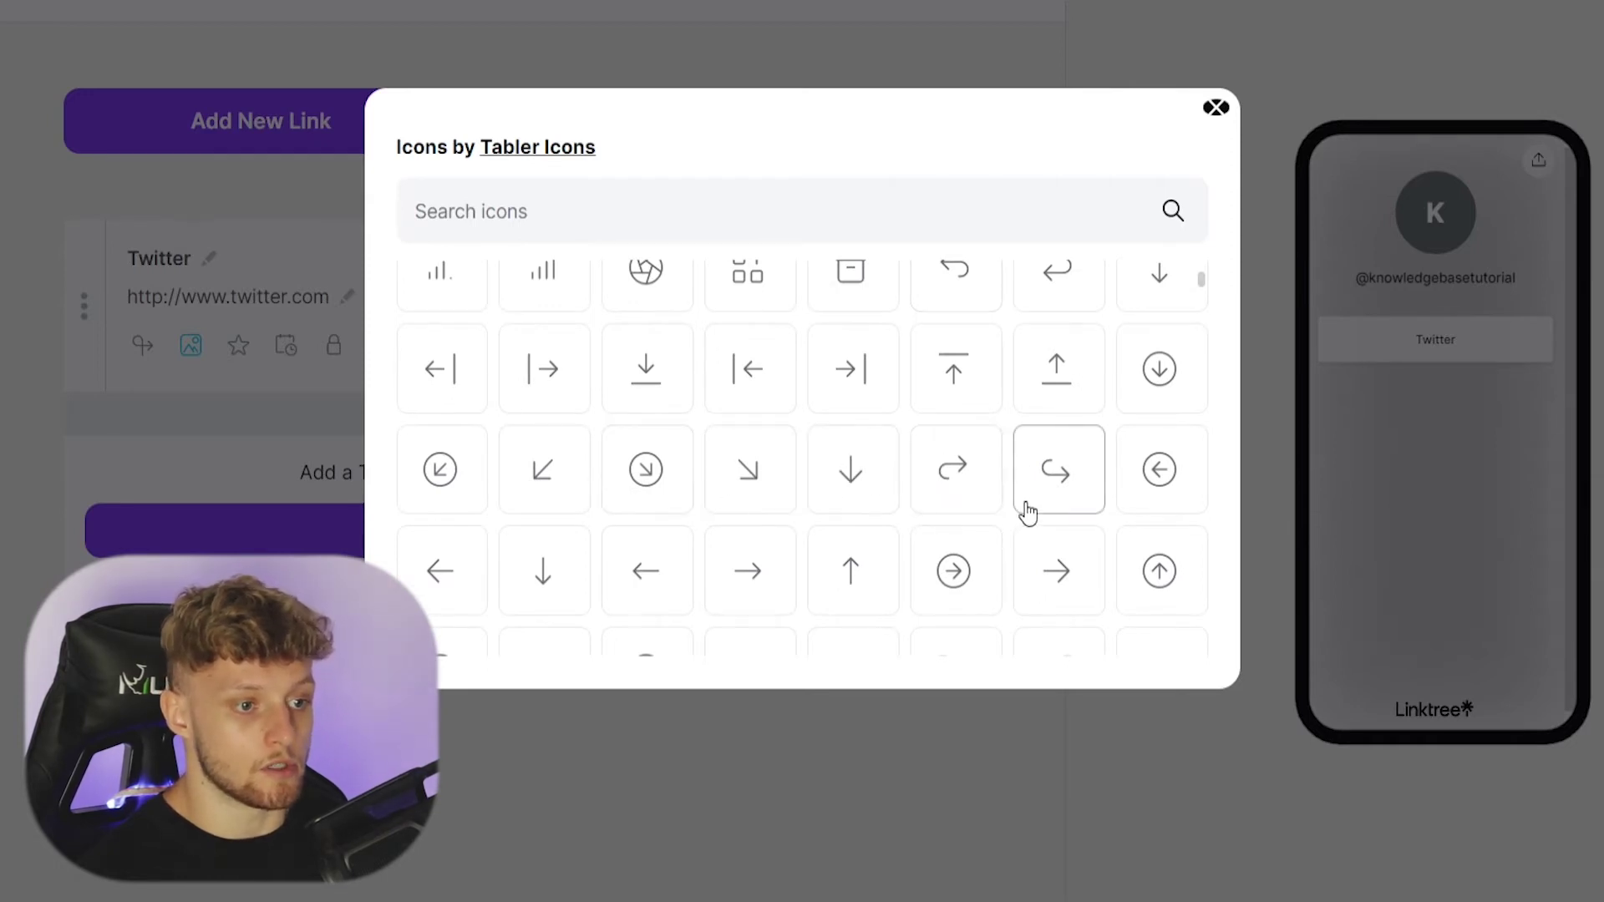
left_click(963, 494)
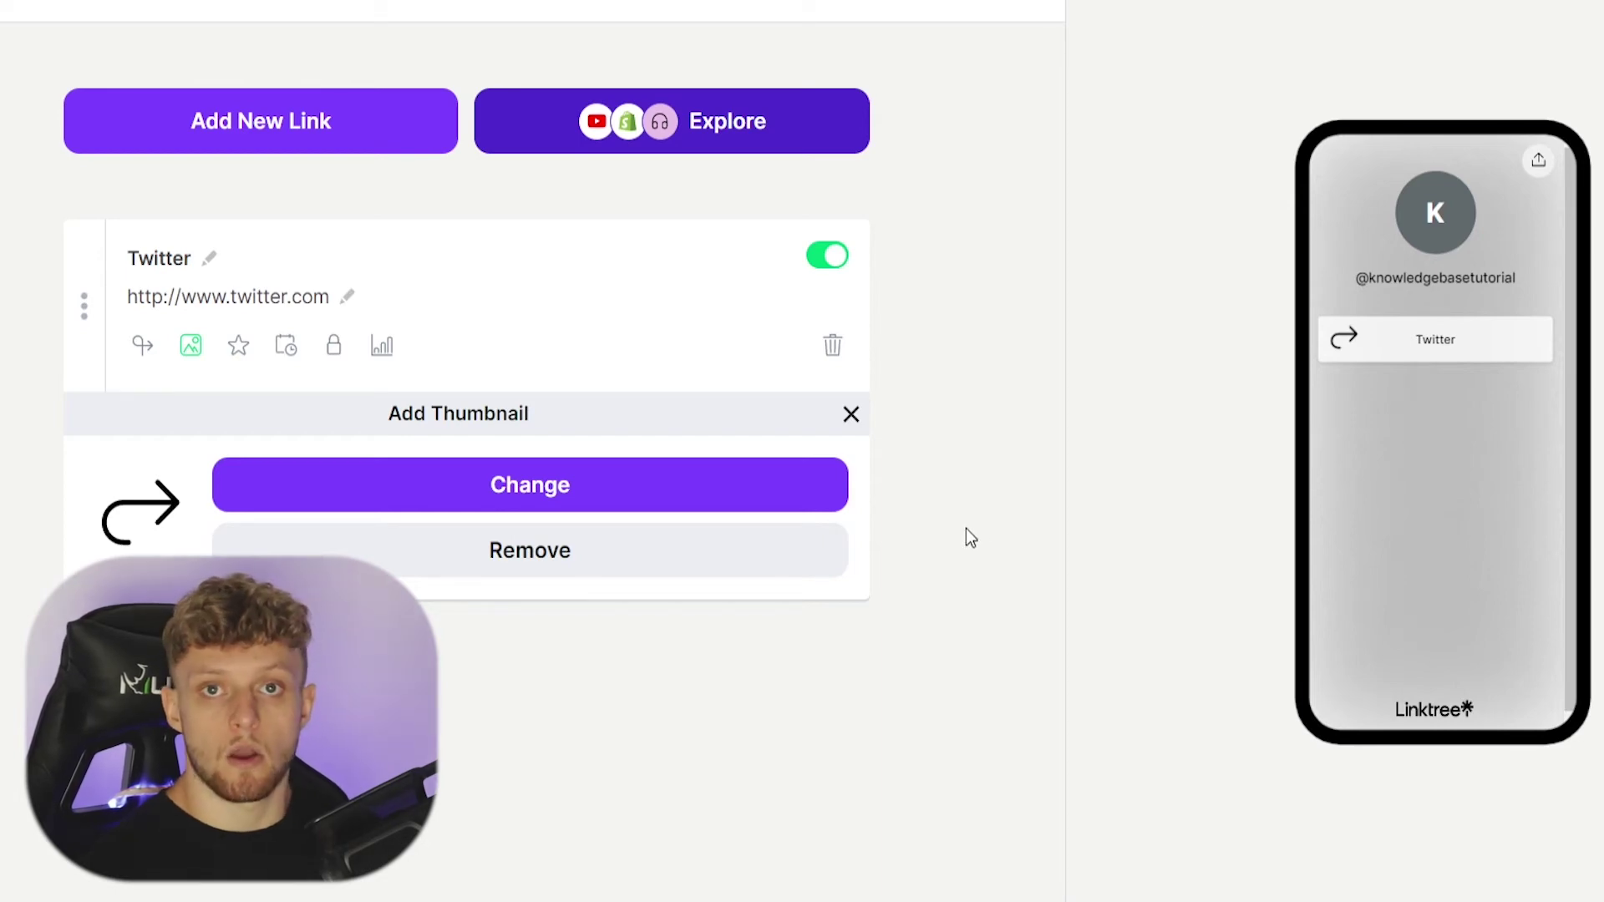
left_click(281, 144)
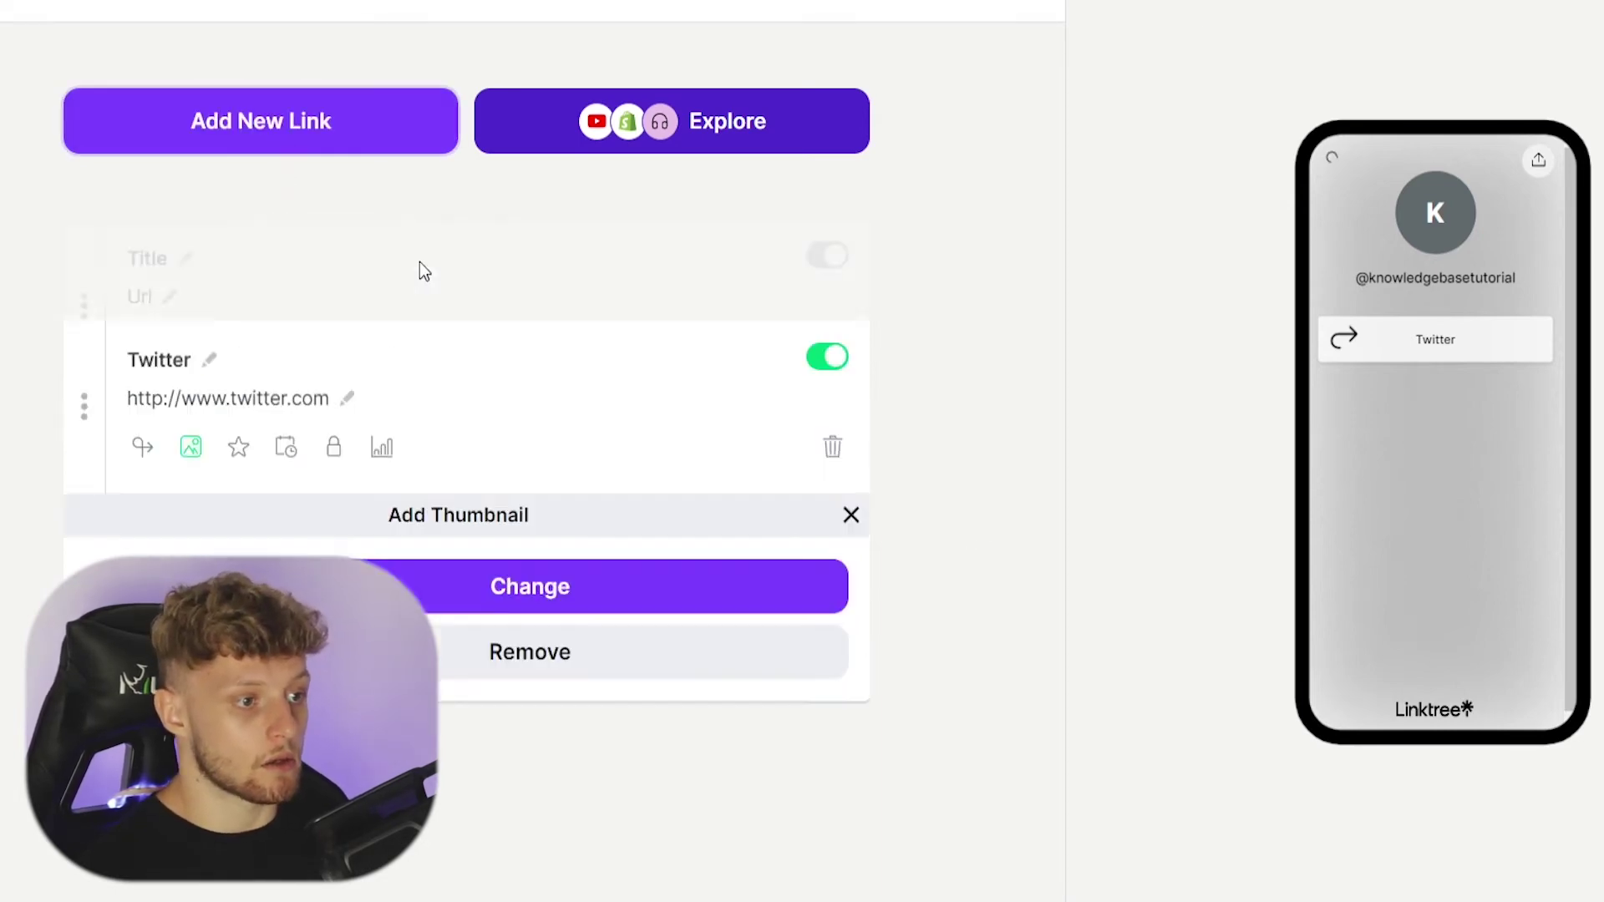
left_click(175, 261)
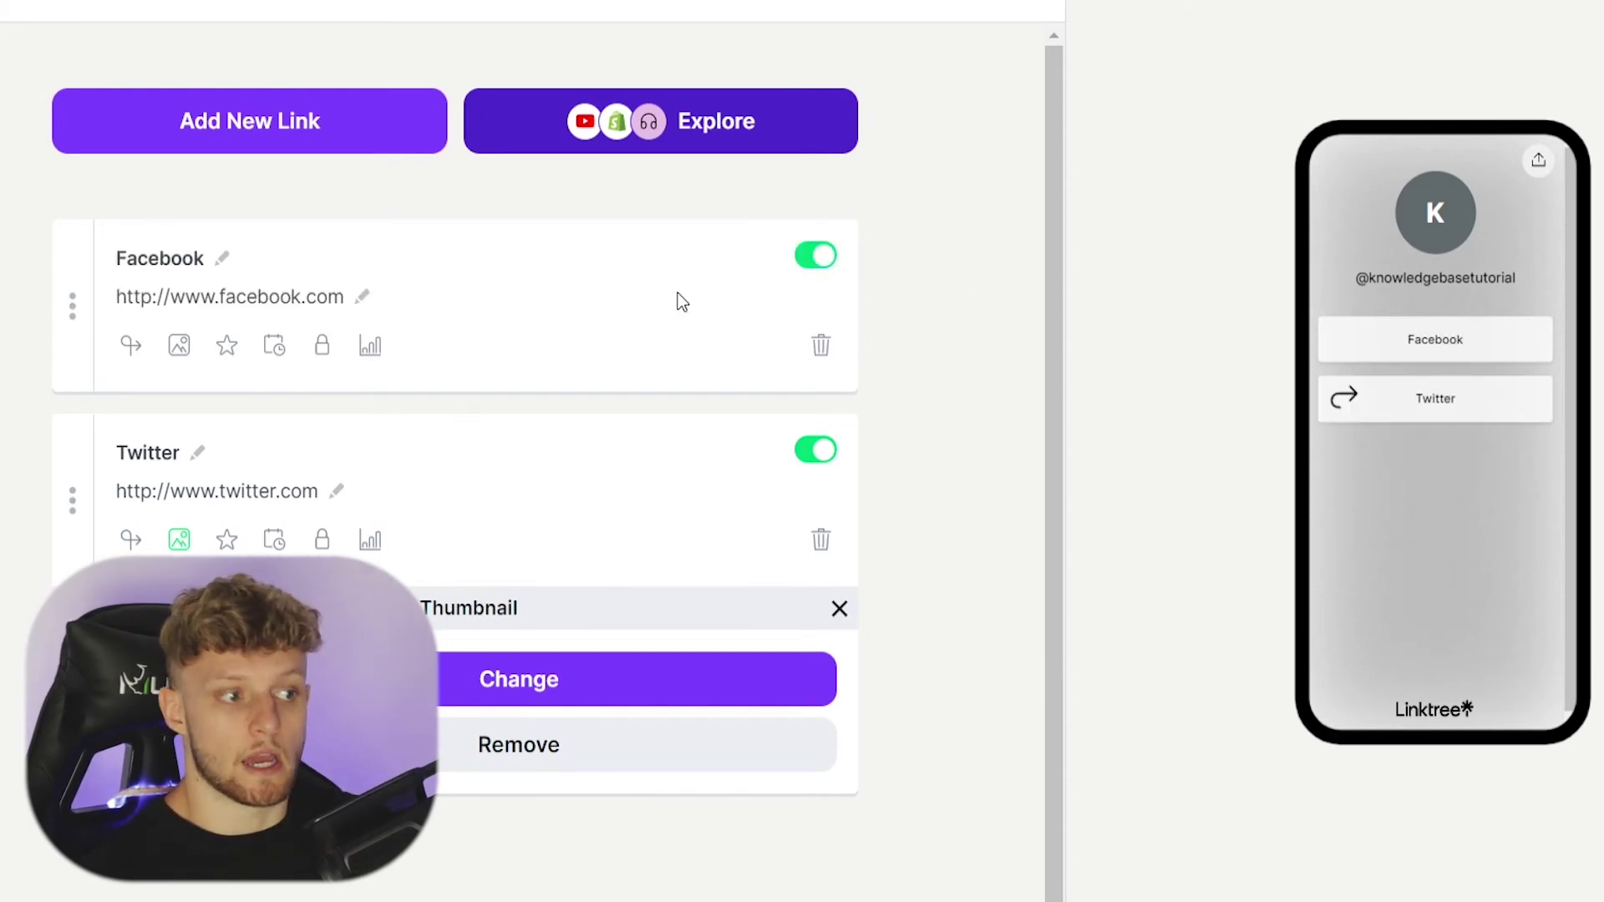
left_click_drag(72, 302, 72, 660)
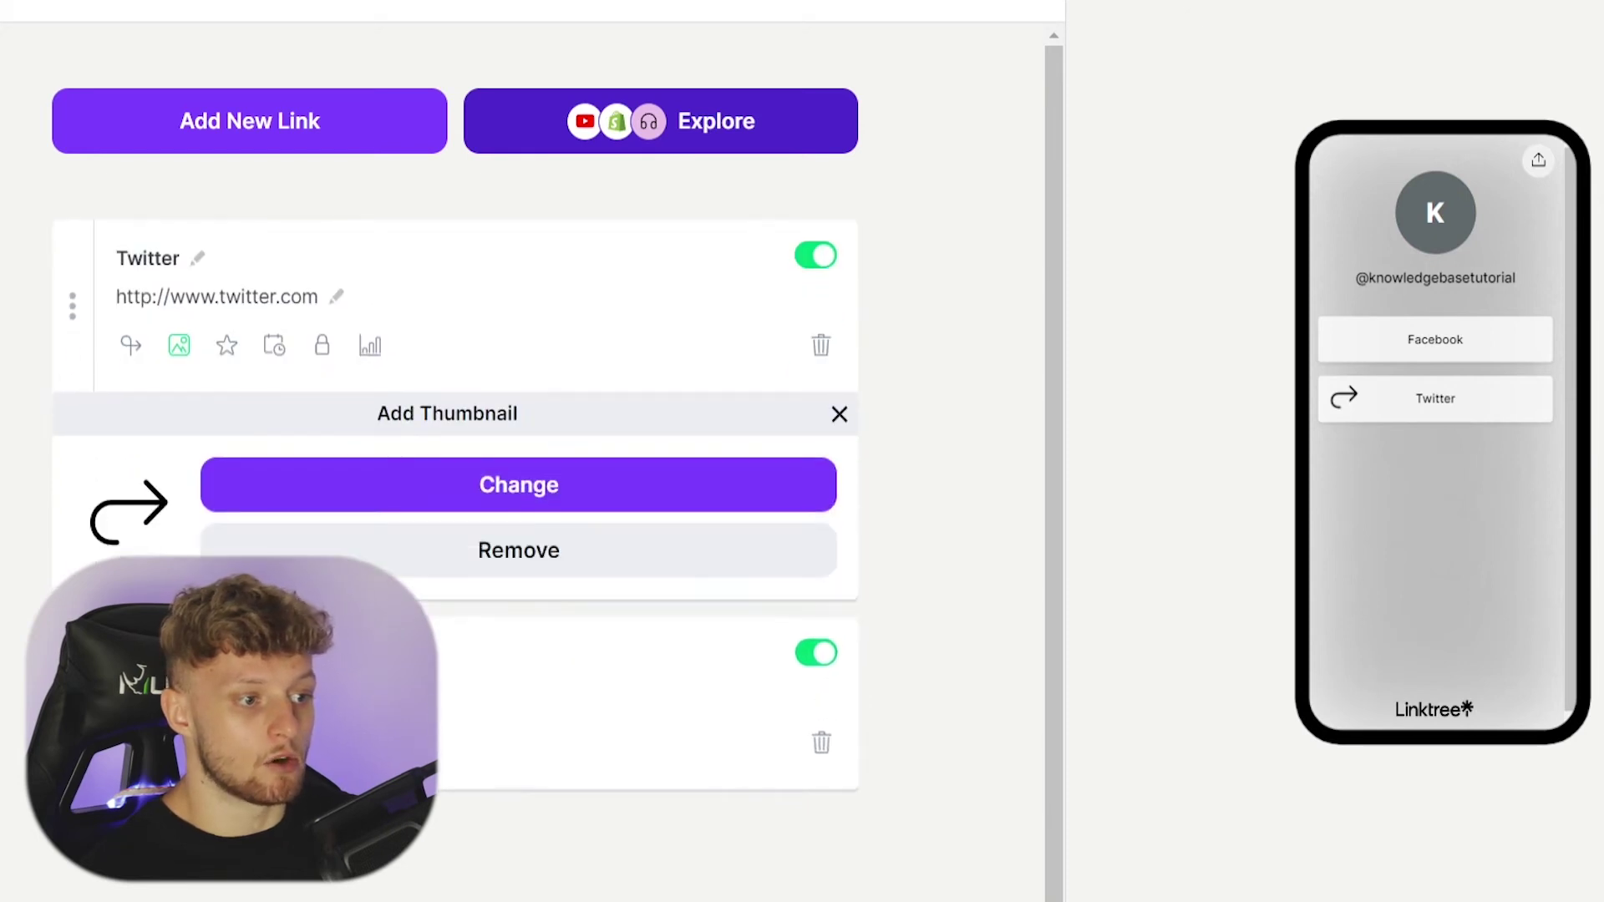
left_click_drag(65, 312, 72, 512)
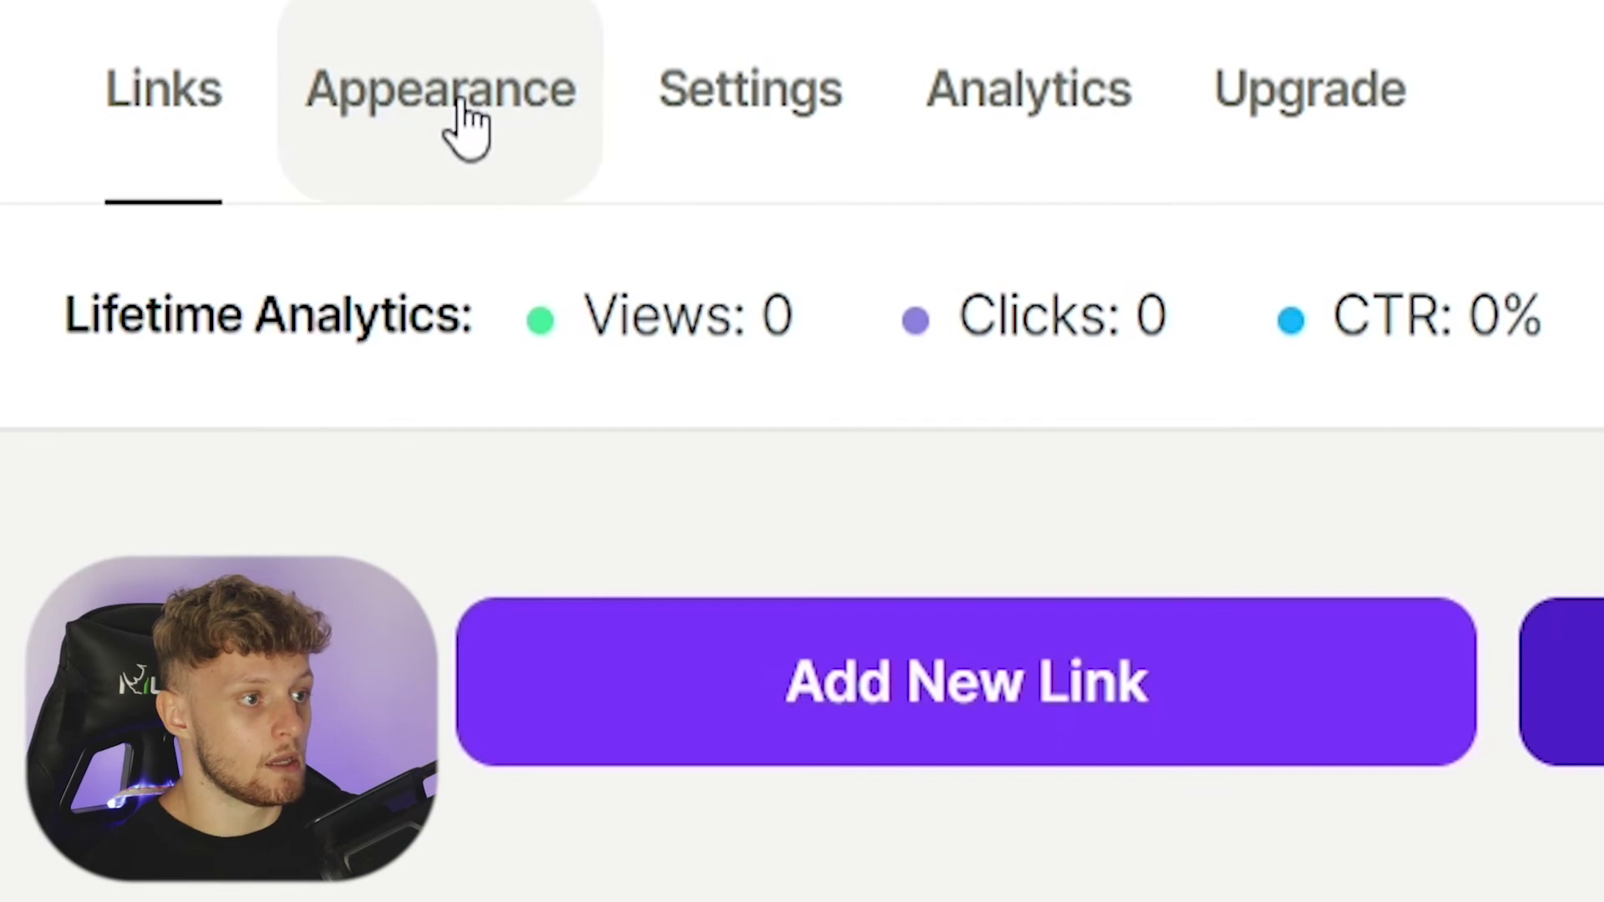
Step: Apply the free Poppy theme under Appearance, giving a teal background with dark buttons
left_click(445, 164)
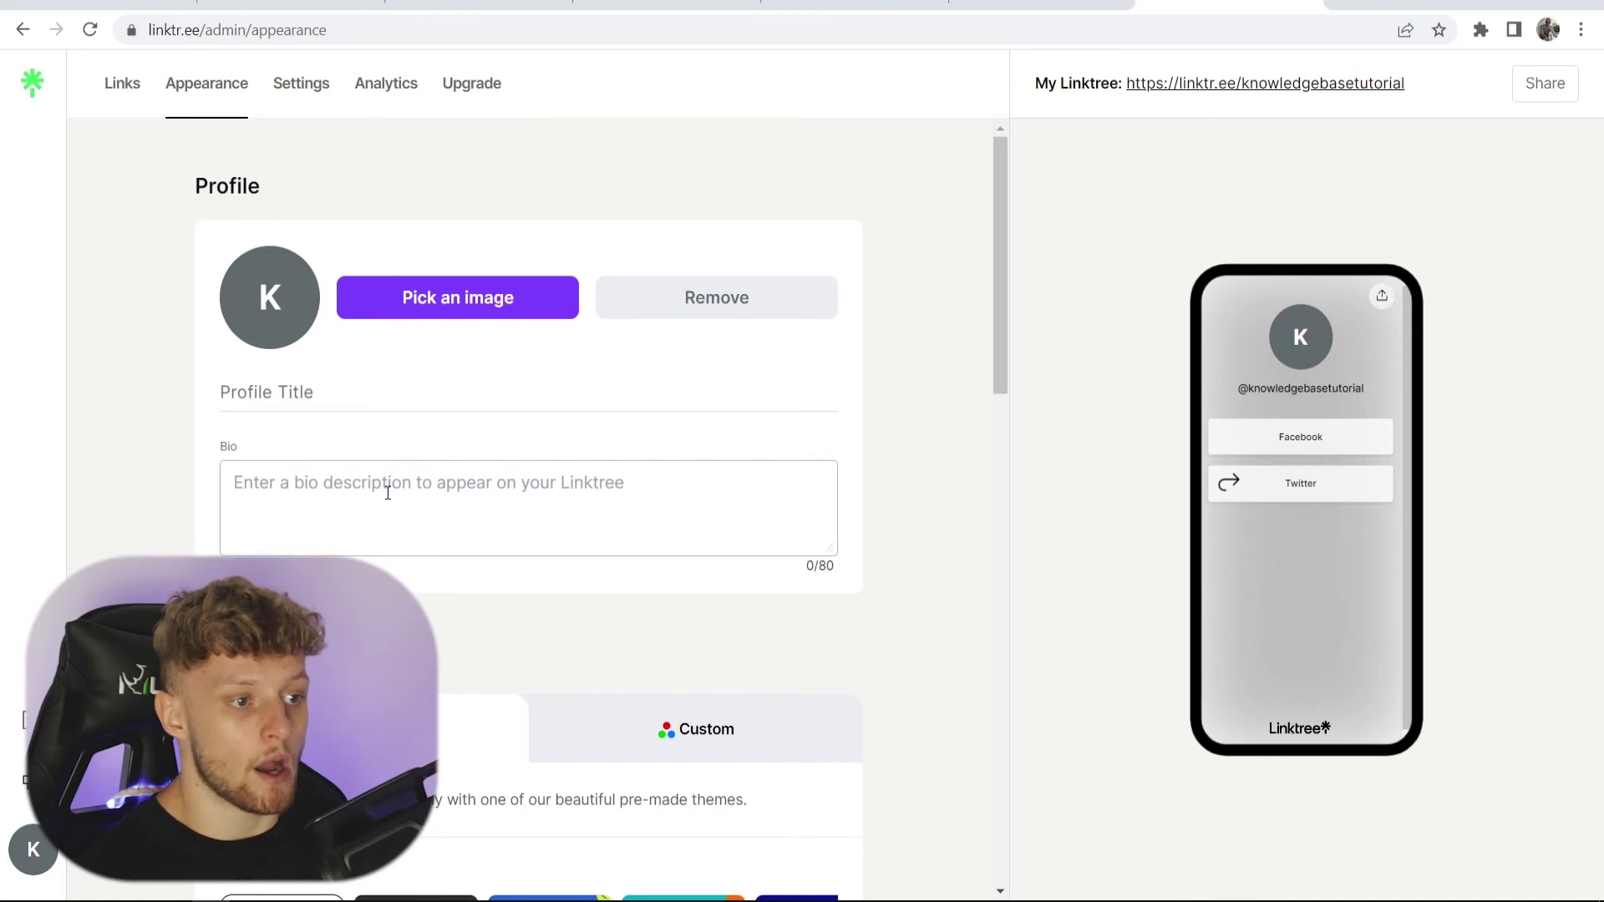
scroll(911, 491, "down", 8)
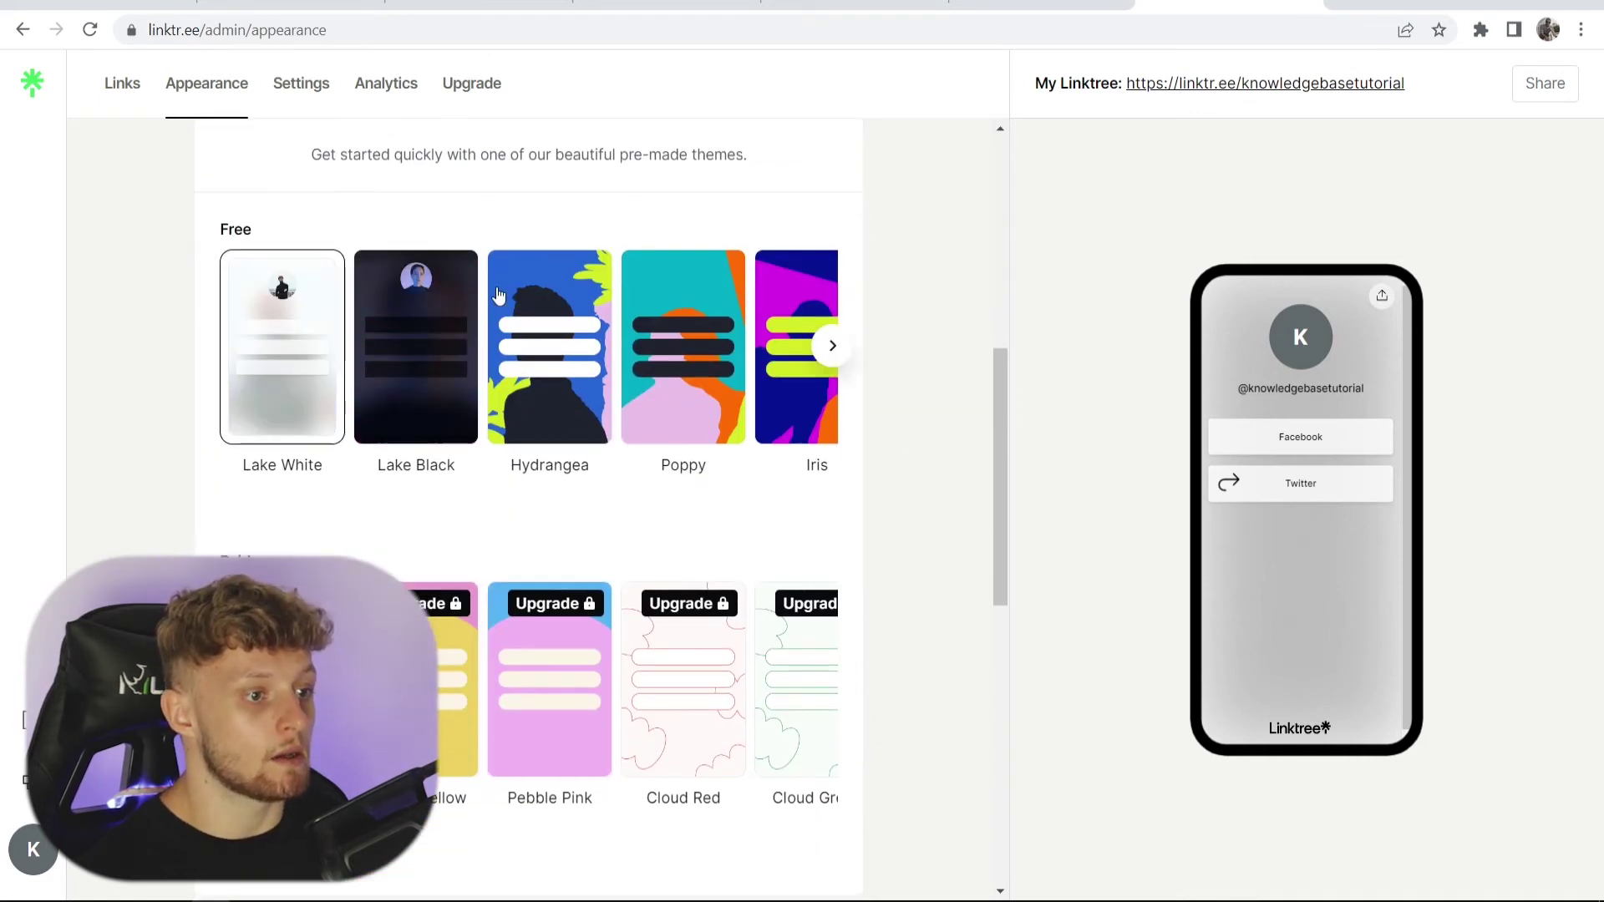
scroll(498, 295, "up", 1)
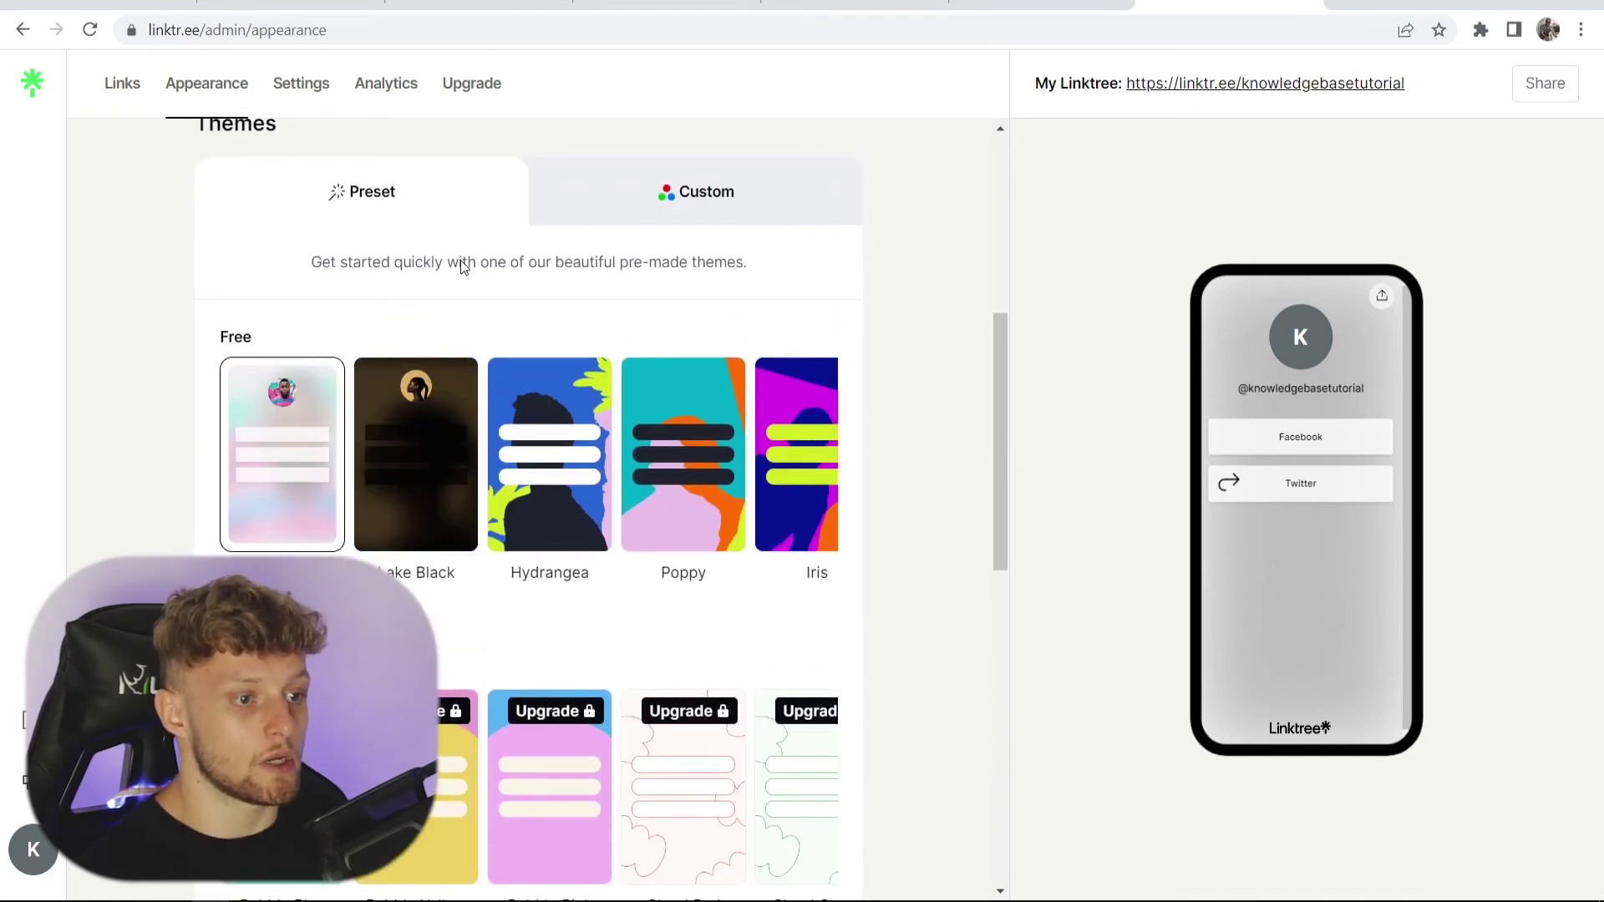
scroll(790, 268, "down", 2)
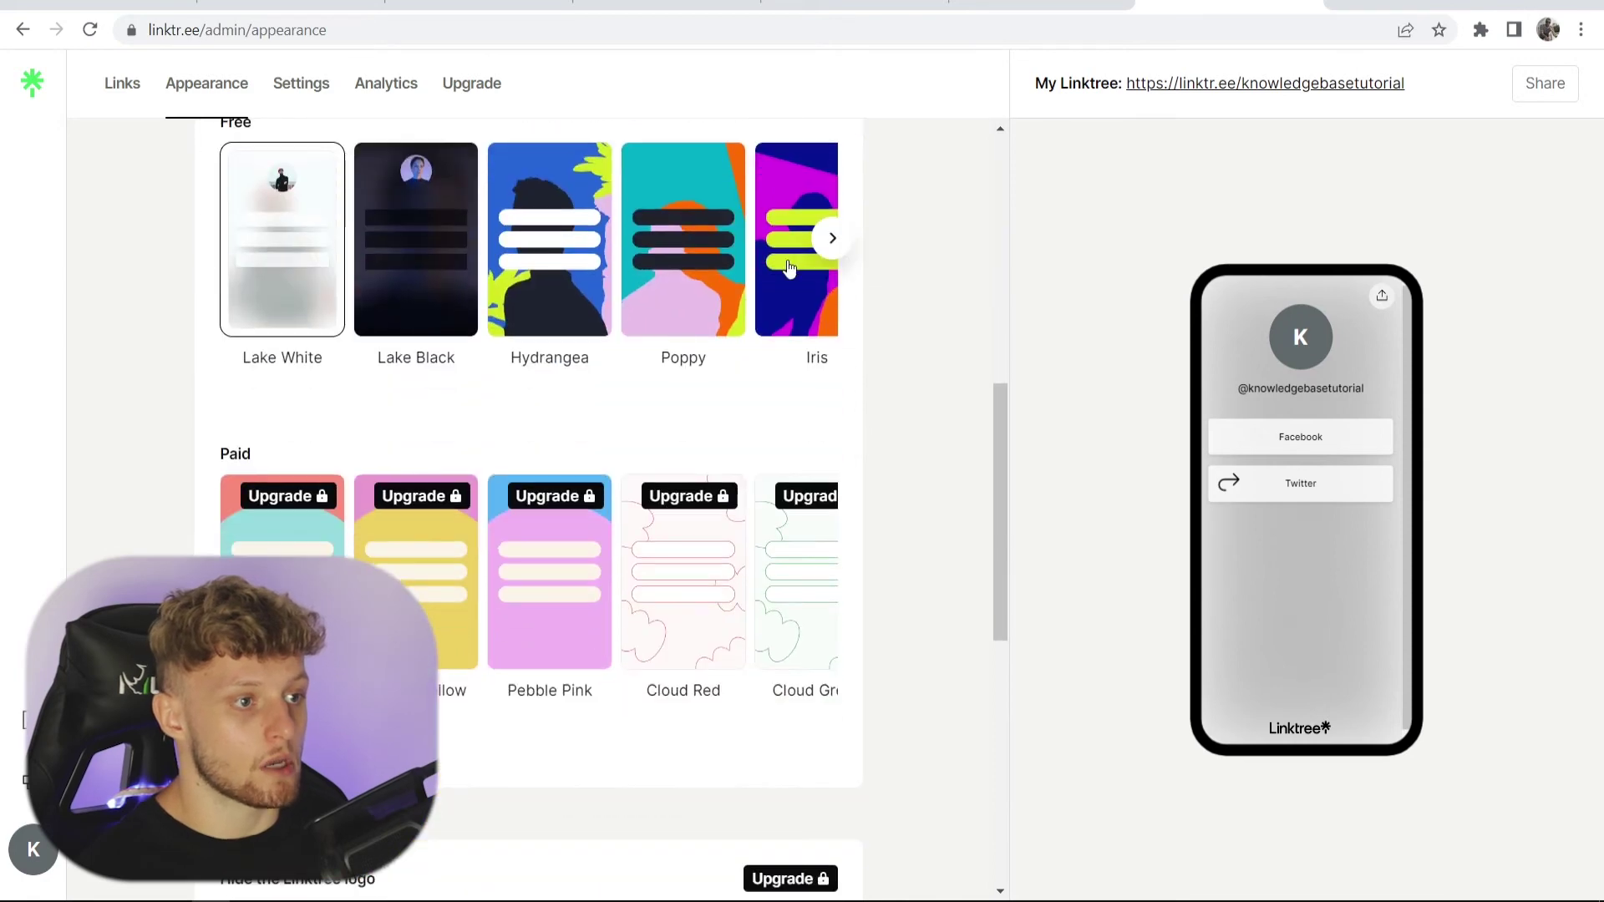
scroll(789, 267, "up", 1)
left_click(832, 345)
scroll(725, 395, "left", 3)
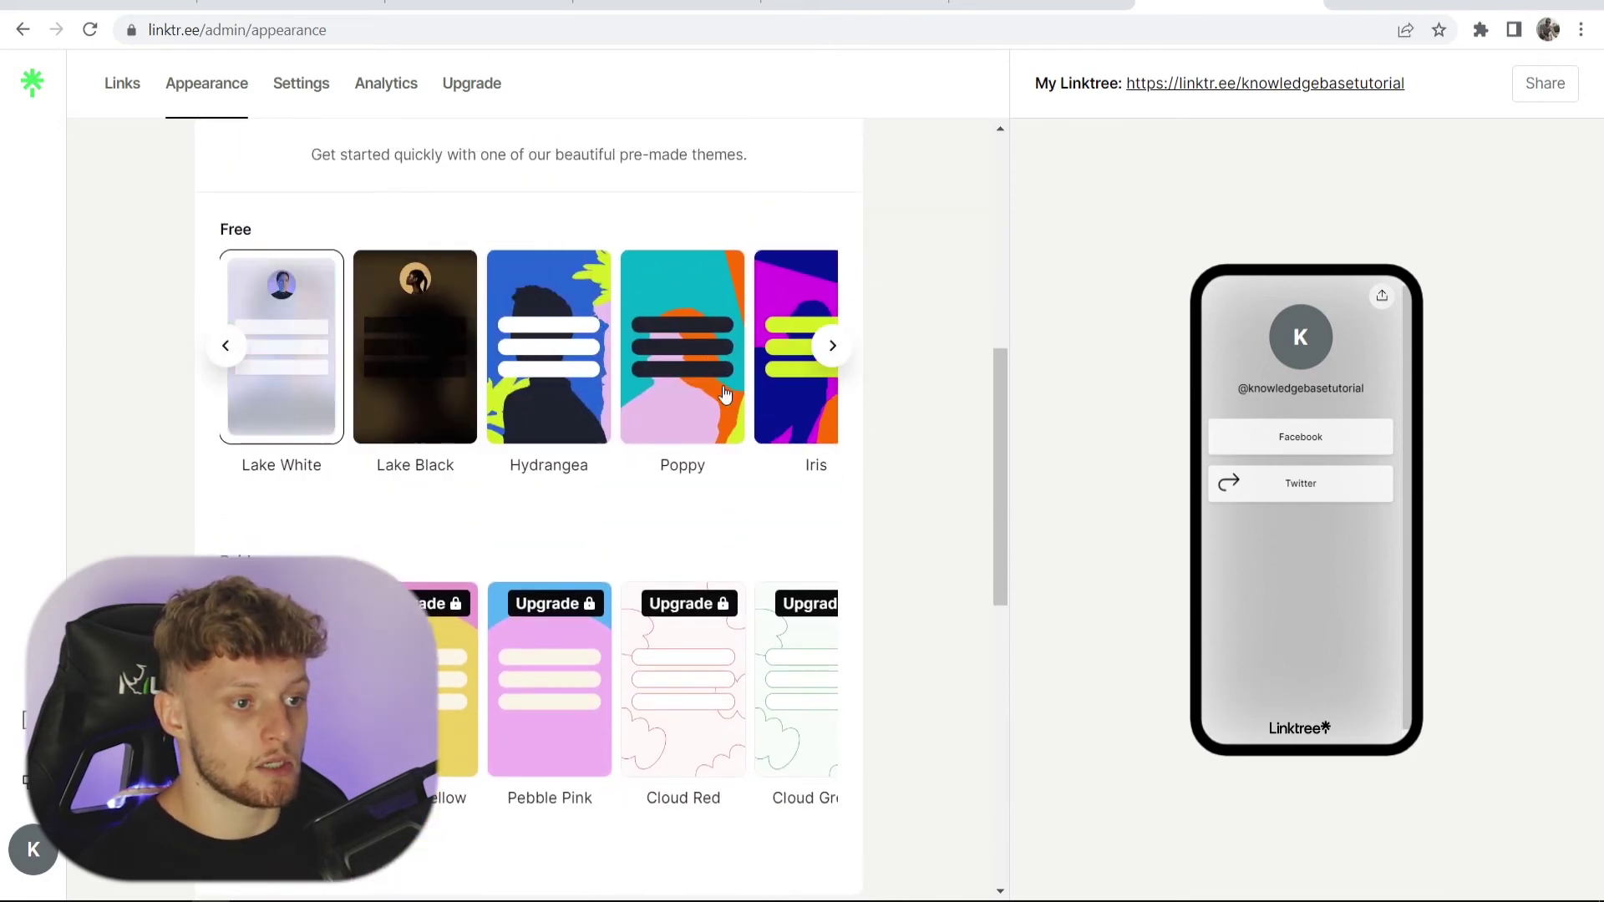
left_click(725, 395)
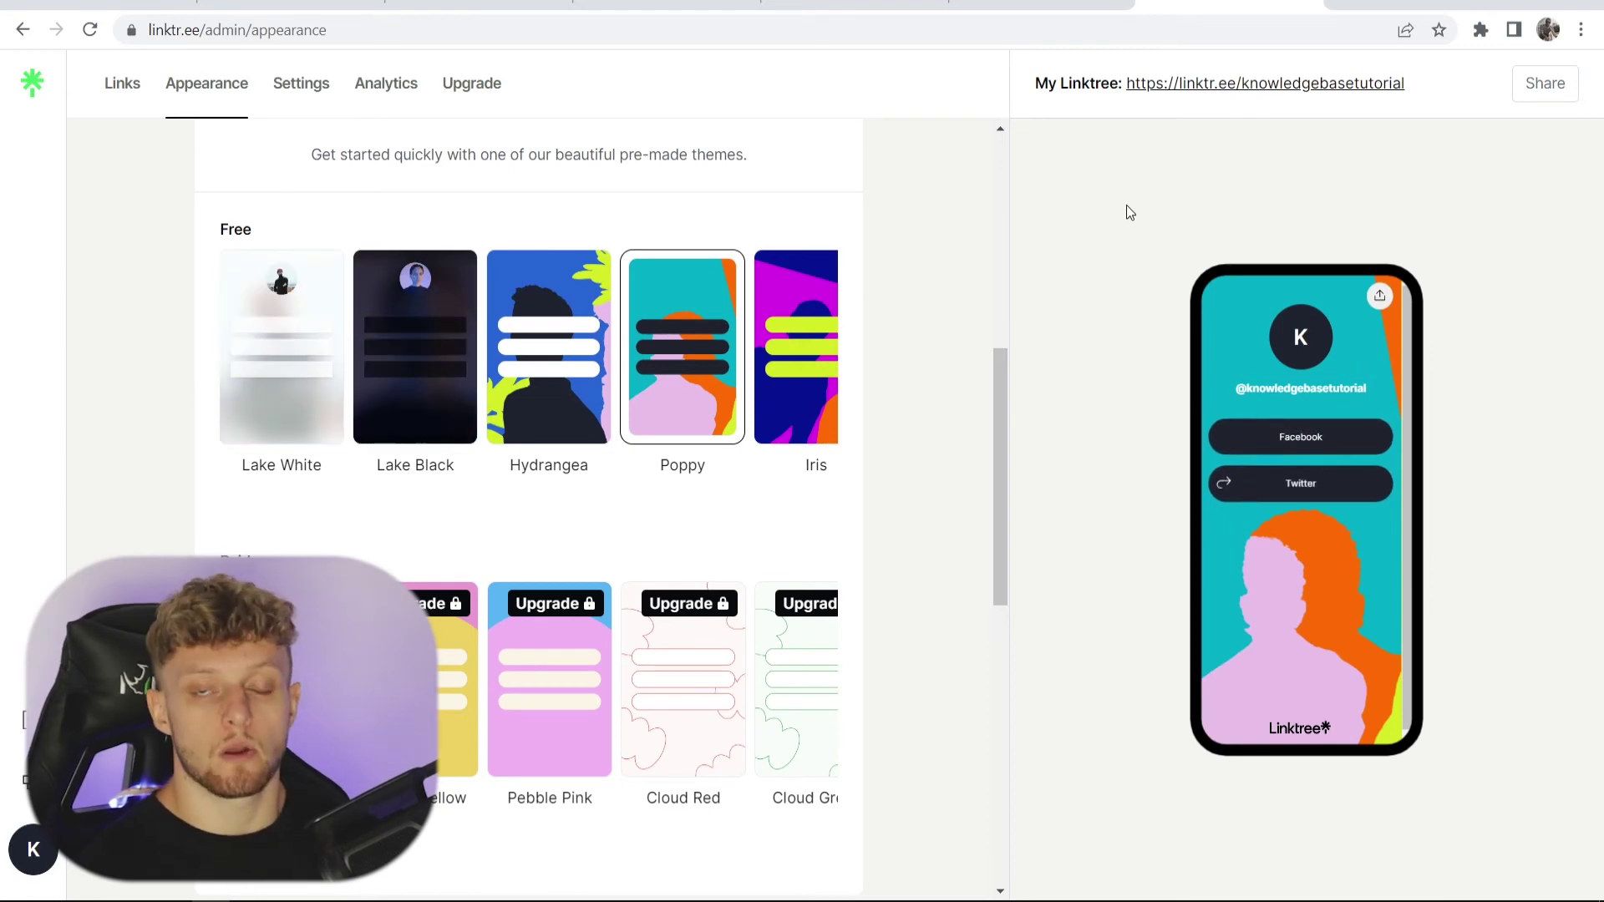
left_click(1192, 92)
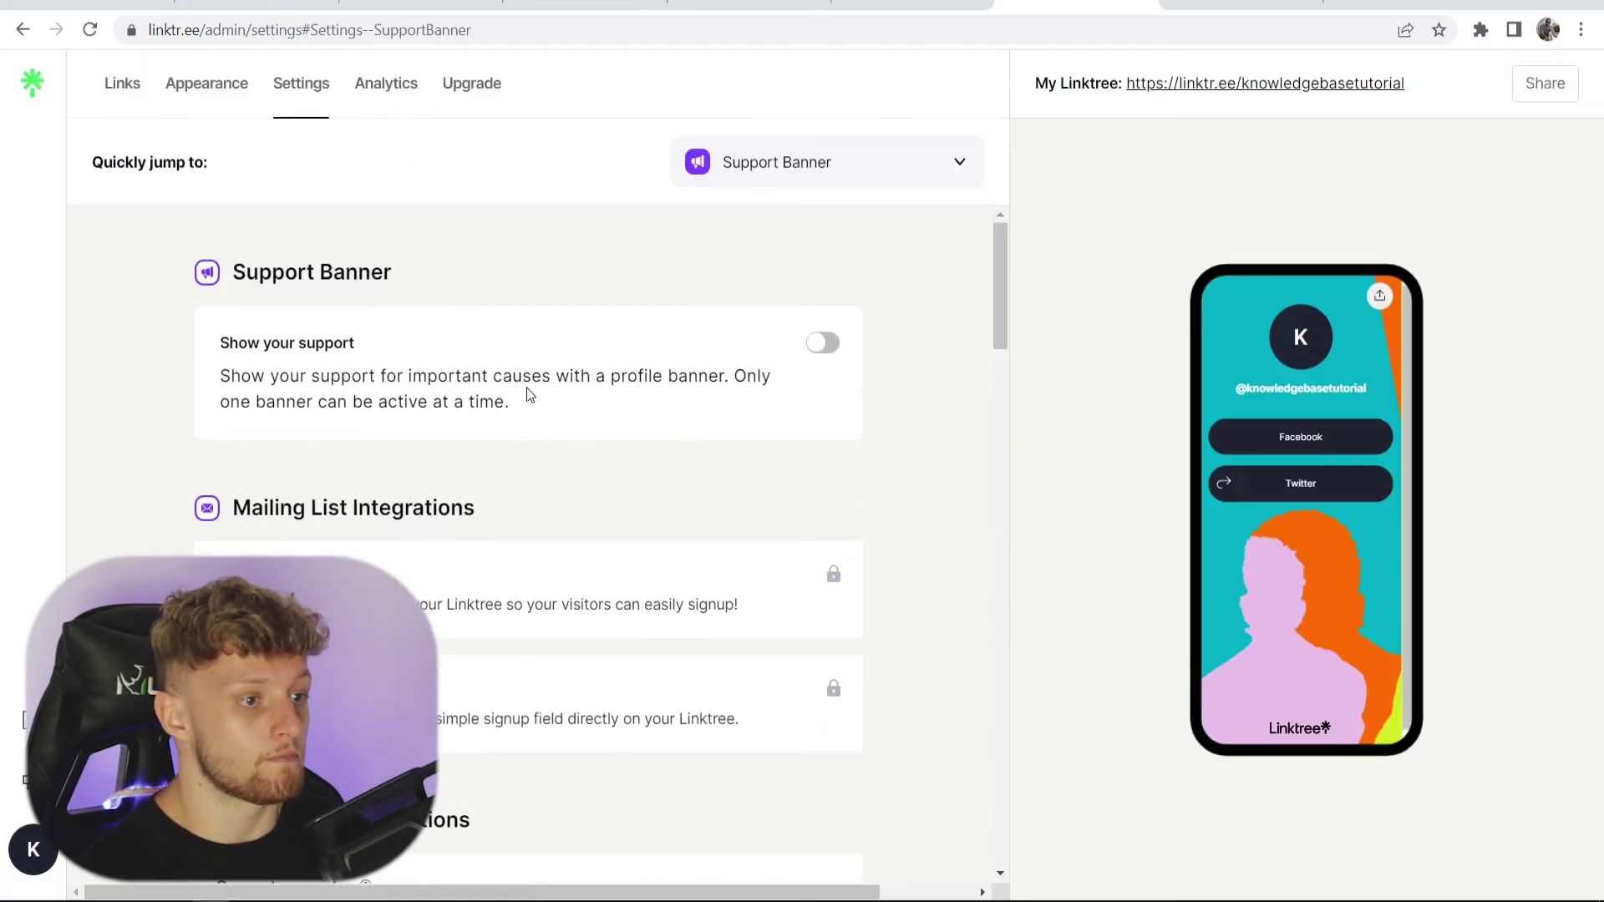
Step: Scroll through Settings to review the Support Banner and Mailing List Integrations sections
scroll(472, 393, "down", 4)
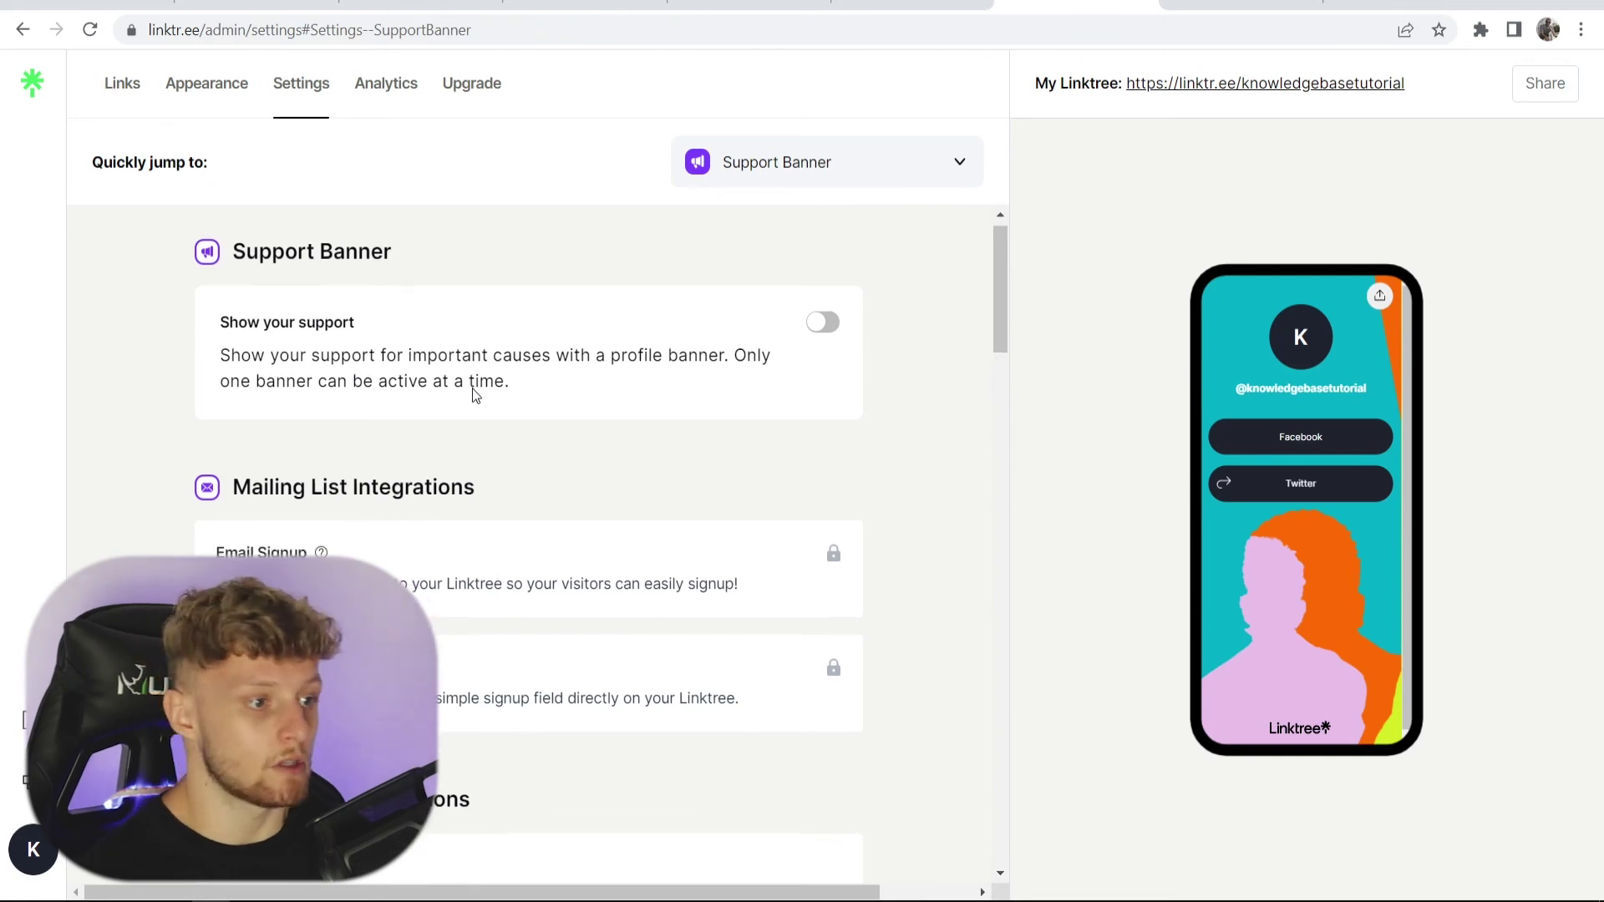
scroll(454, 420, "up", 3)
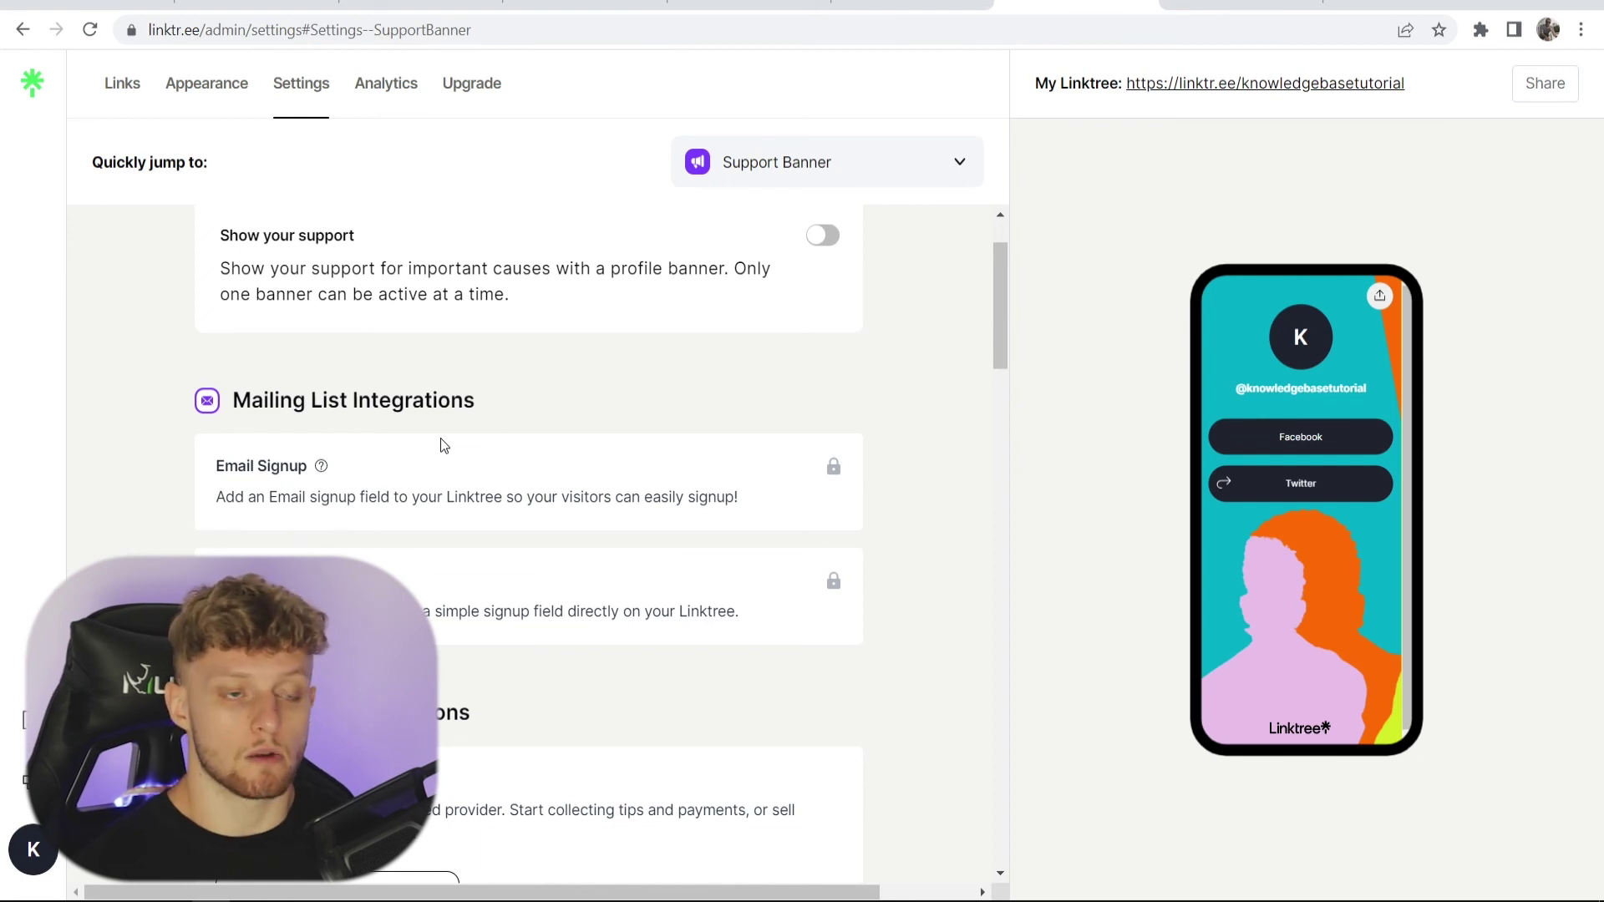
scroll(439, 438, "up", 1)
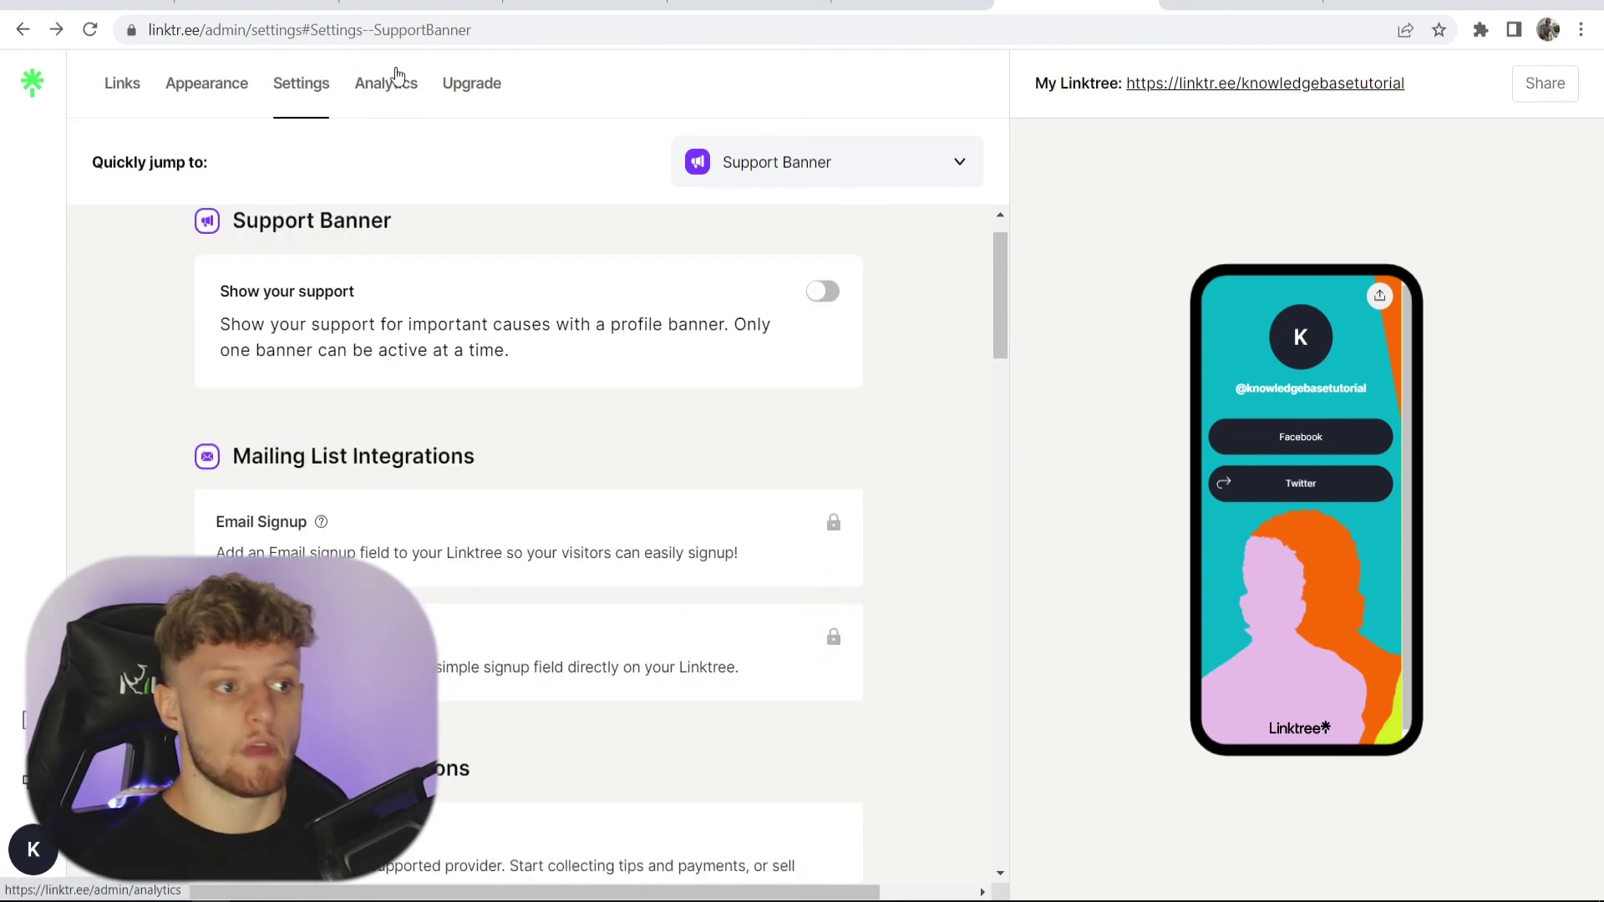
Step: Check the Analytics tab showing 0 views and 0 clicks for the links
left_click(370, 95)
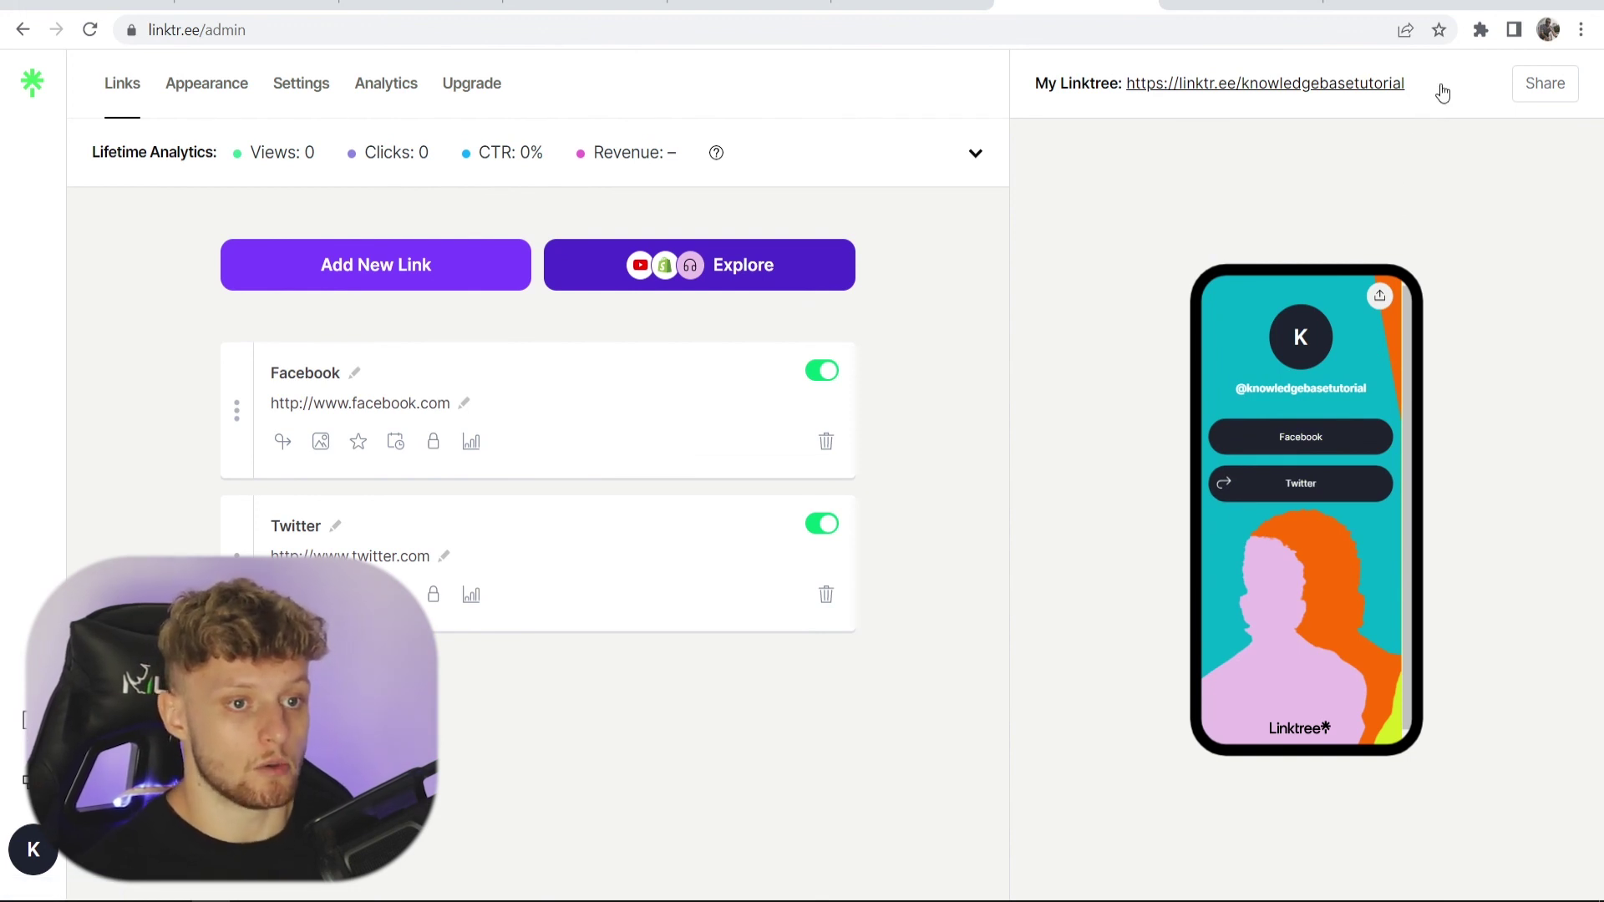
Step: Select the public profile URL, then follow the Facebook link from the phone preview into a new tab
left_click_drag(1125, 82, 1411, 83)
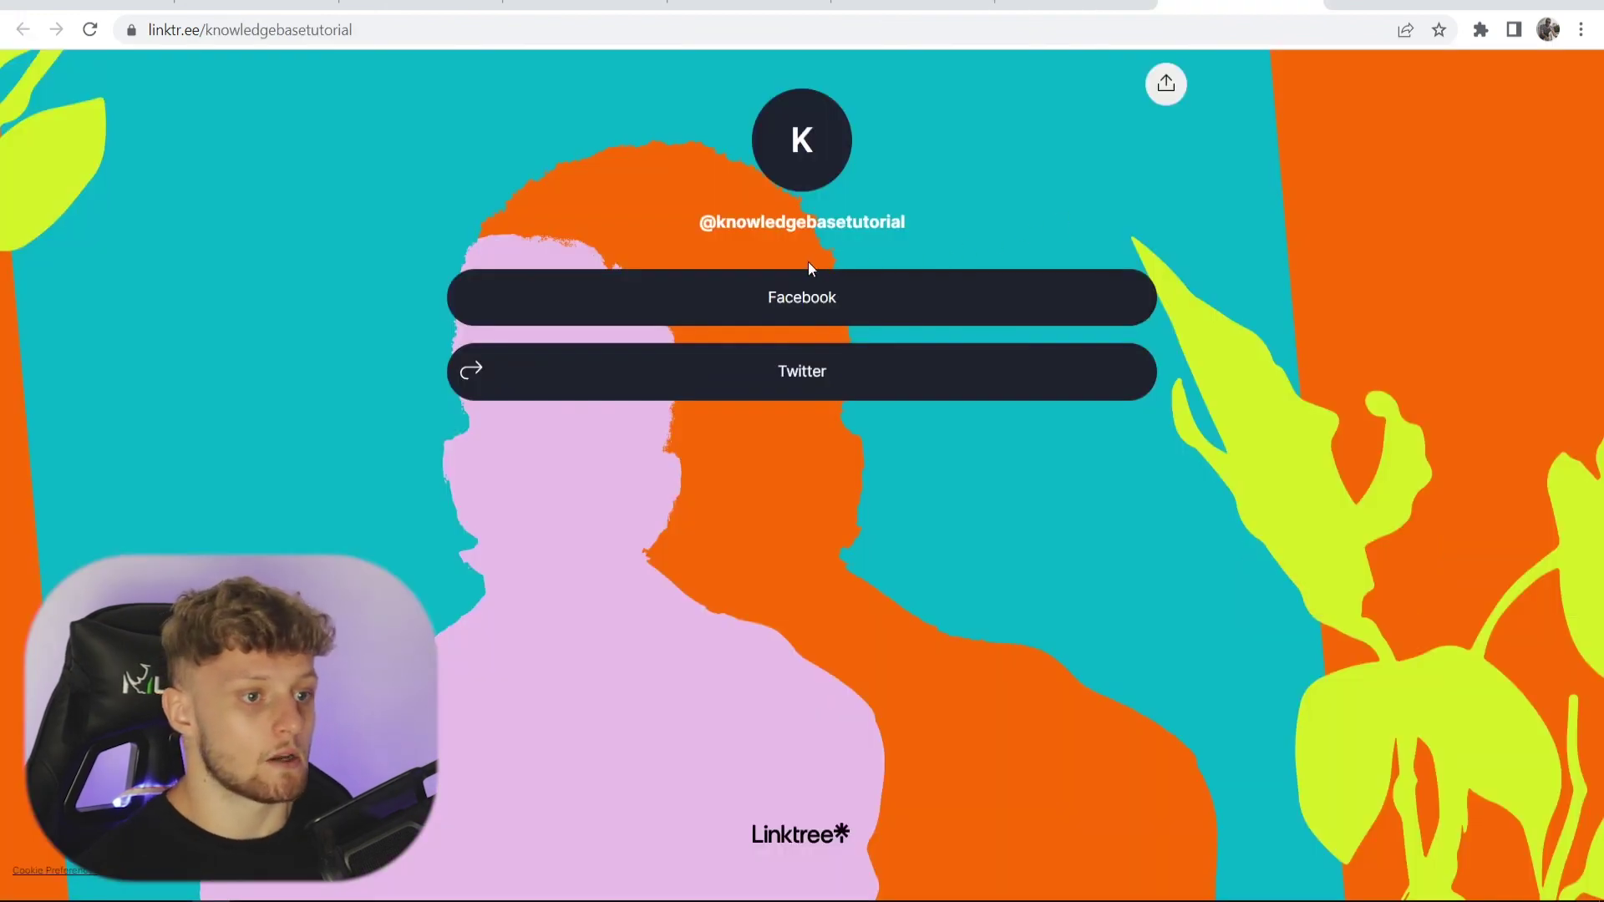
left_click(800, 288)
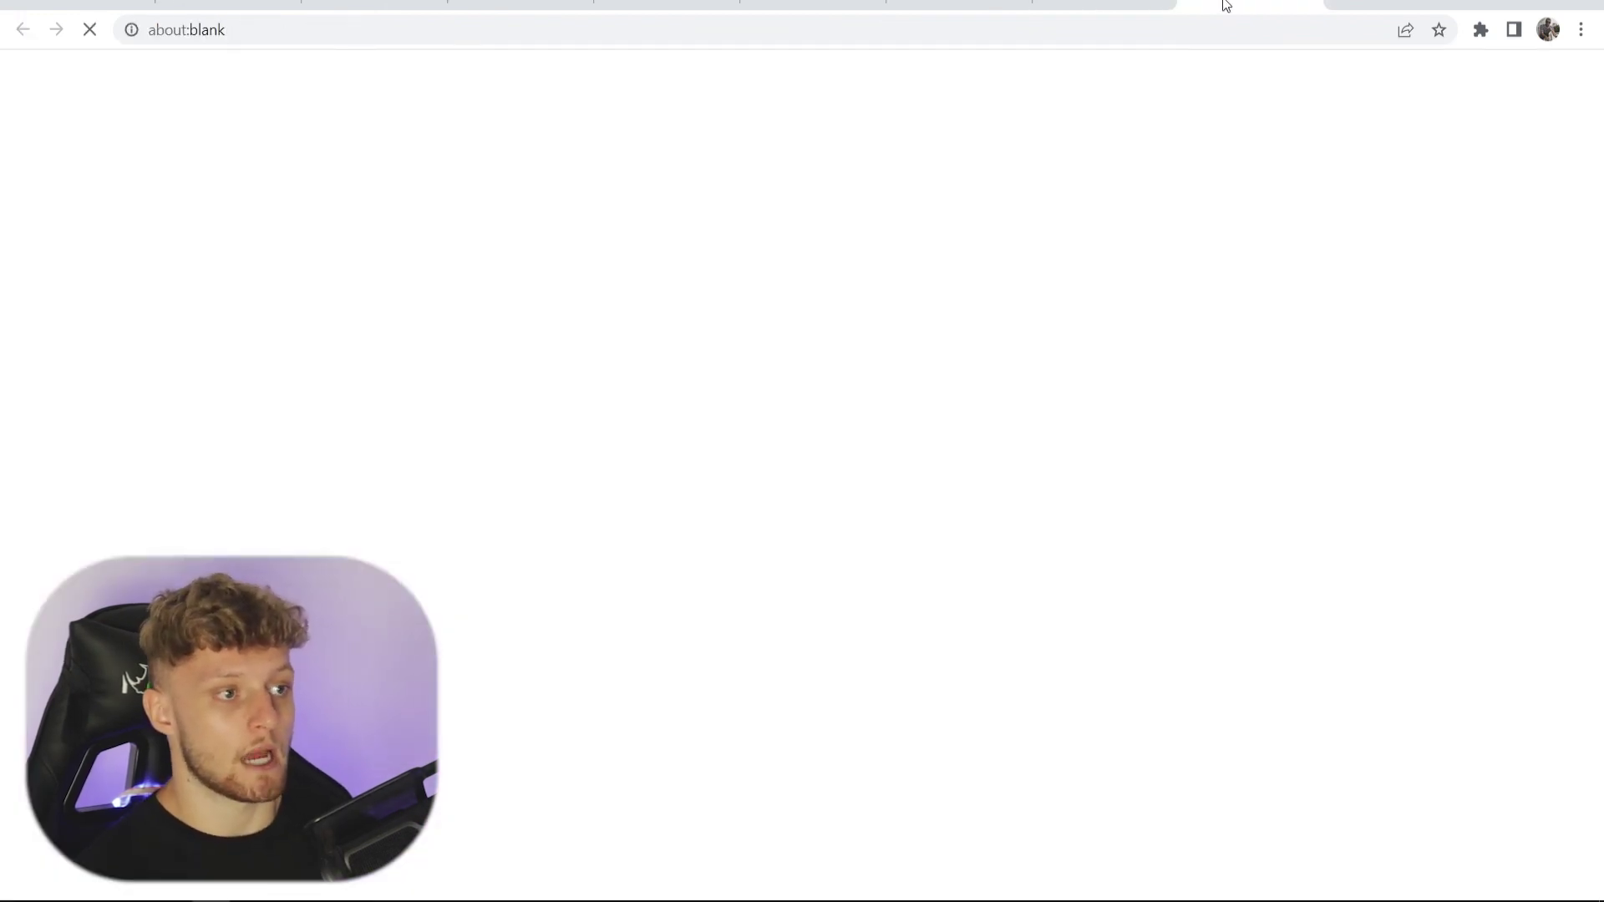